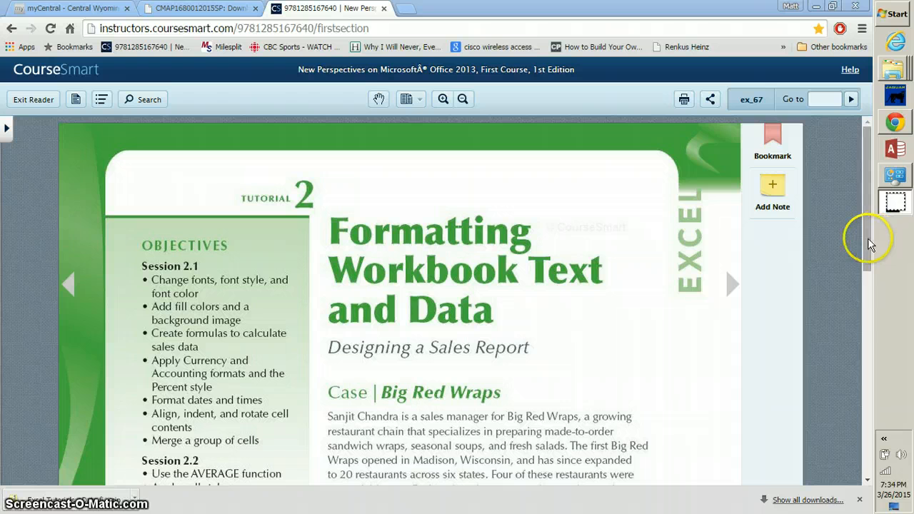
# Go to the Session 2.1 Visual Overview on page EX 68 and read its callouts on fonts, alignment, merging and number formats.
pyautogui.moveTo(868, 238)
pyautogui.mouseDown()
pyautogui.moveTo(847, 450)
pyautogui.moveTo(841, 216)
pyautogui.mouseUp()
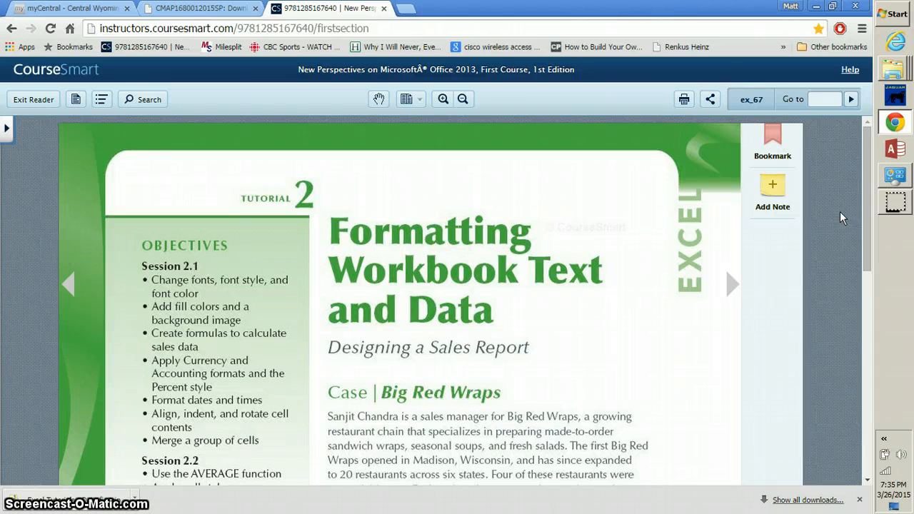
pyautogui.click(731, 291)
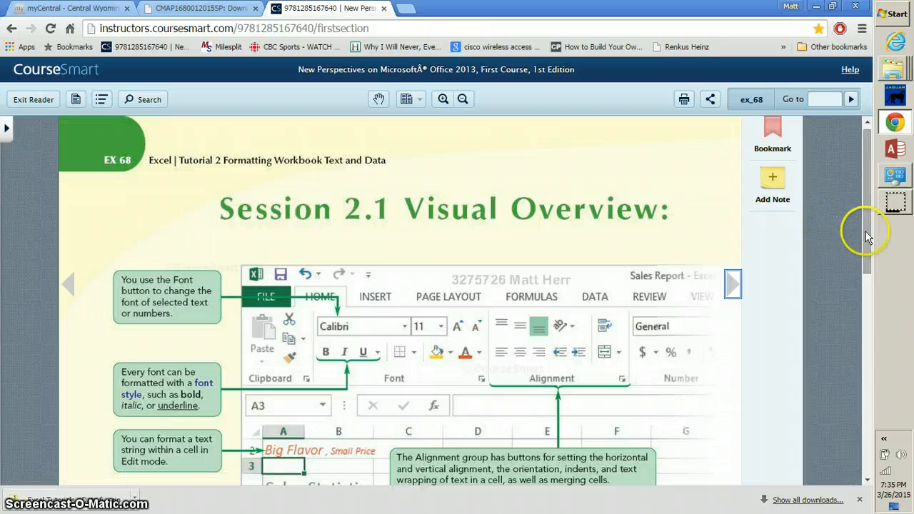
pyautogui.moveTo(866, 247); pyautogui.dragTo(791, 219)
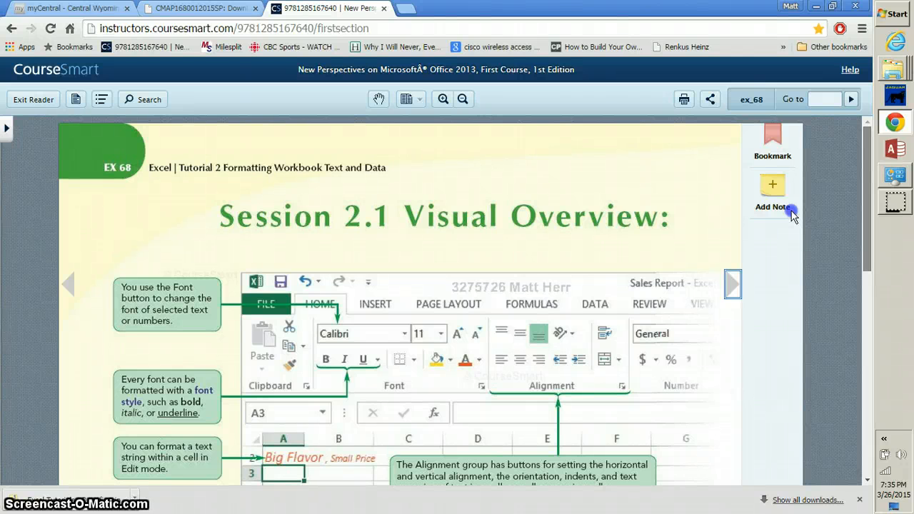
pyautogui.scroll(-2, 787, 257)
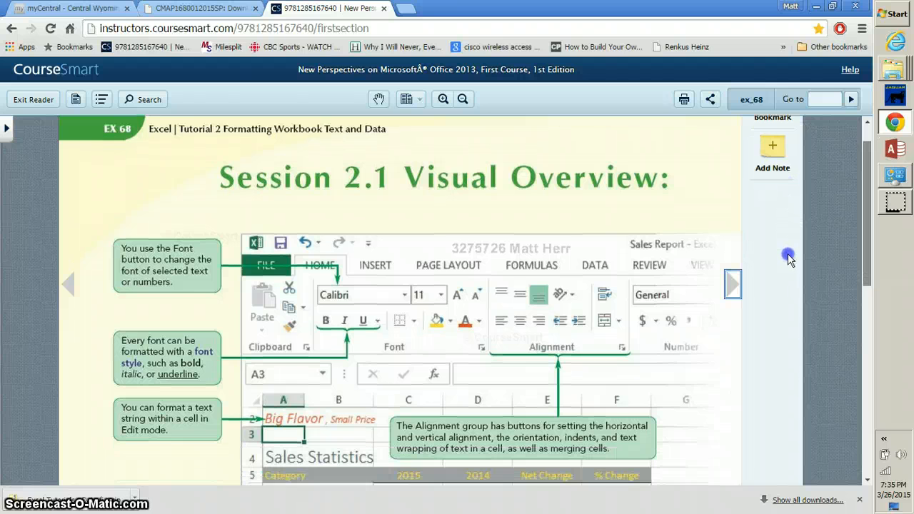
pyautogui.scroll(-4, 787, 266)
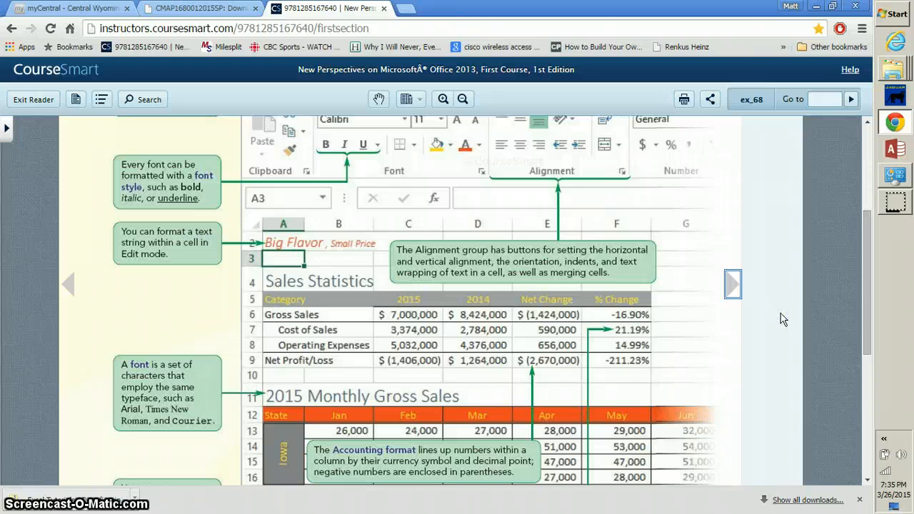
pyautogui.moveTo(865, 293); pyautogui.dragTo(855, 403)
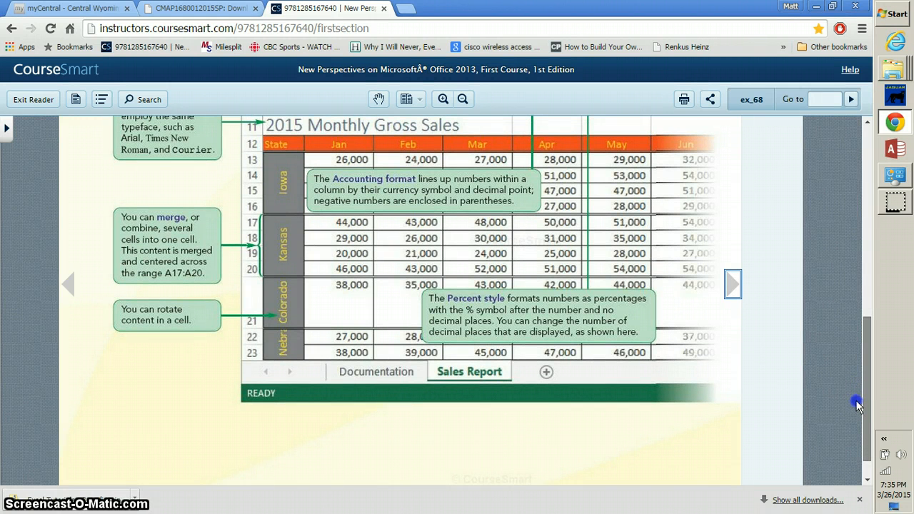
pyautogui.moveTo(856, 402); pyautogui.dragTo(851, 366)
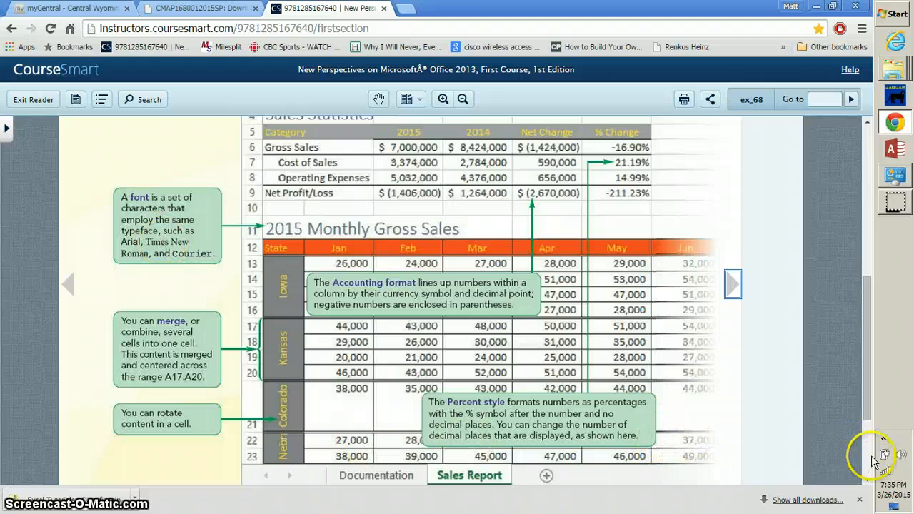
pyautogui.scroll(-2, 871, 449)
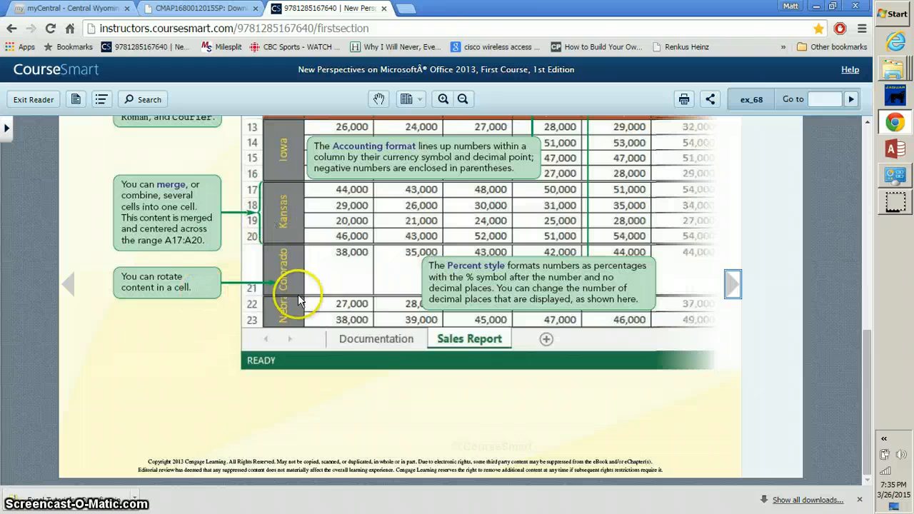
# Read the Worksheet with Formatting callouts on page EX 69 and the Formatting Cell Text section on page EX 70.
pyautogui.click(731, 285)
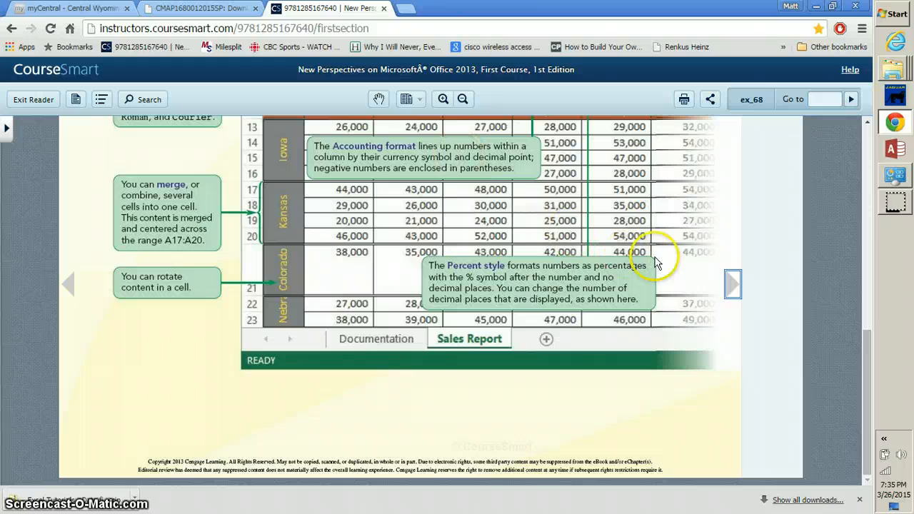
pyautogui.click(731, 285)
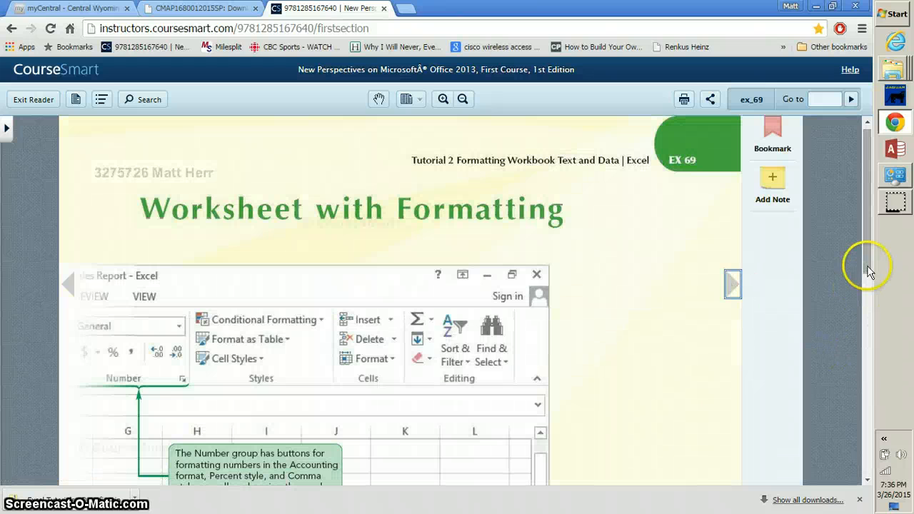
pyautogui.moveTo(867, 261); pyautogui.dragTo(870, 403)
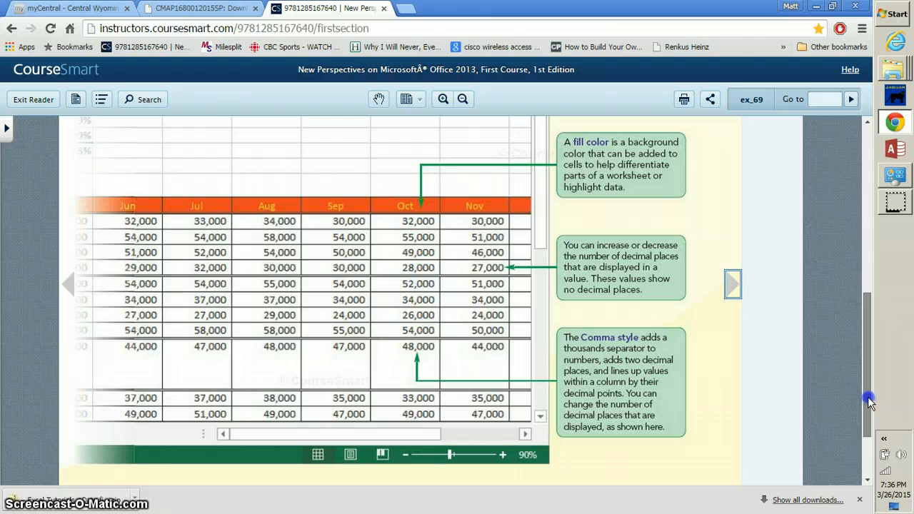
pyautogui.scroll(-1, 866, 427)
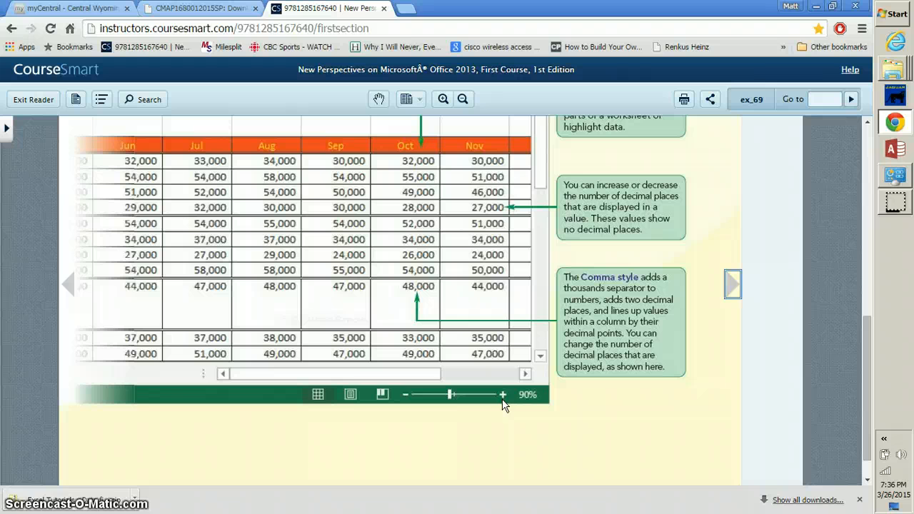
pyautogui.click(729, 281)
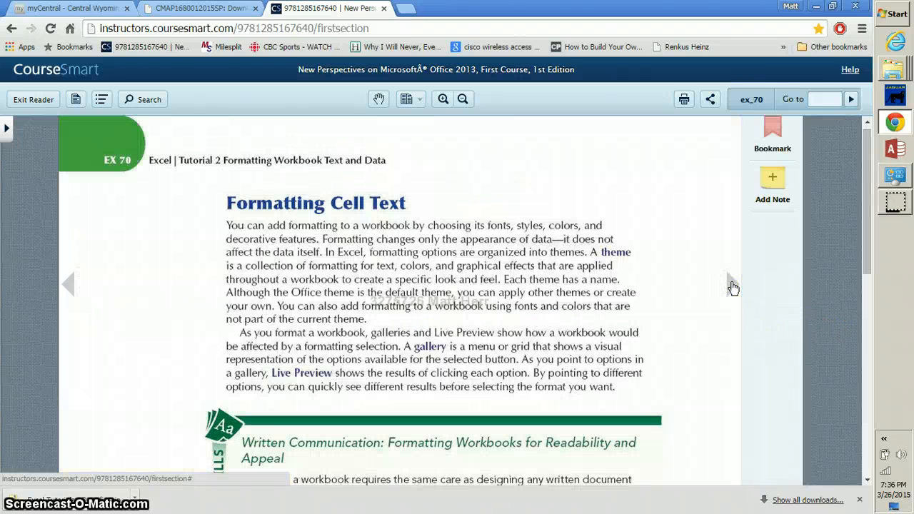
pyautogui.moveTo(866, 239); pyautogui.dragTo(850, 229)
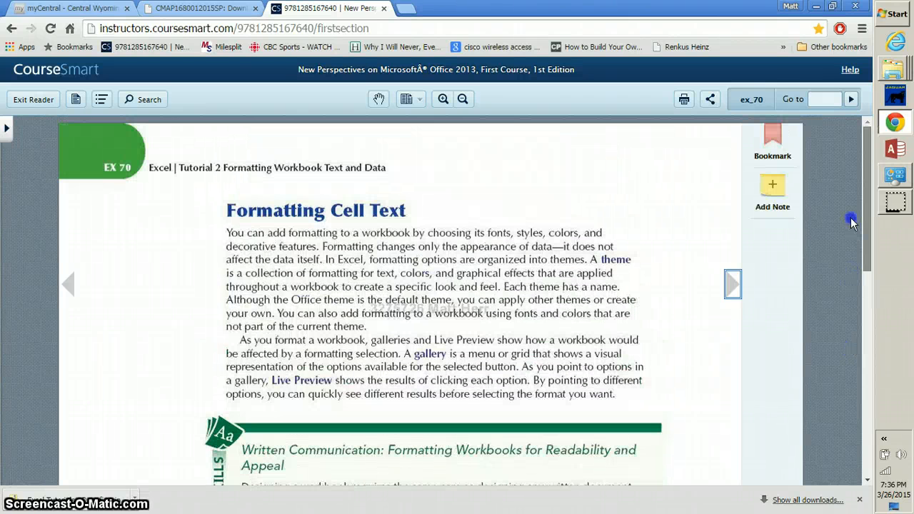
pyautogui.click(753, 204)
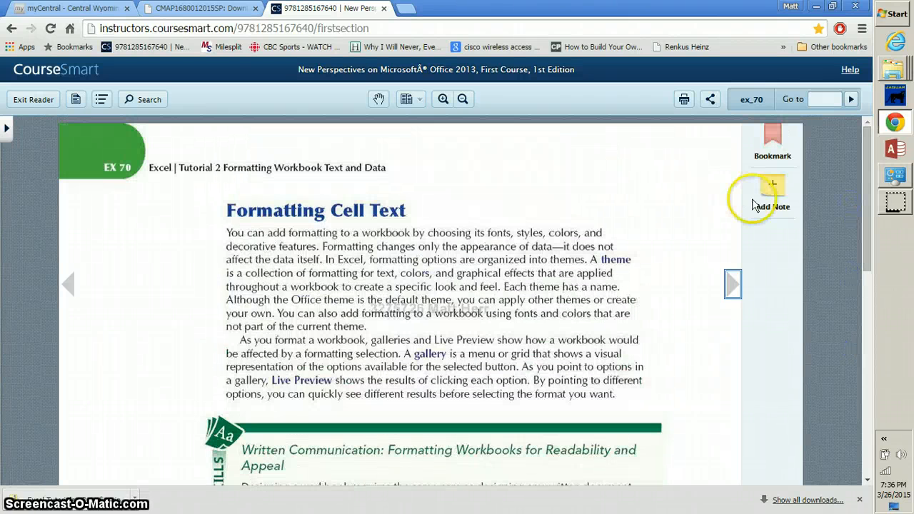
# Go to page EX 71 and examine the instructions for opening the workbook, selecting the text from "Excel2" to "Sales Report".
pyautogui.click(732, 284)
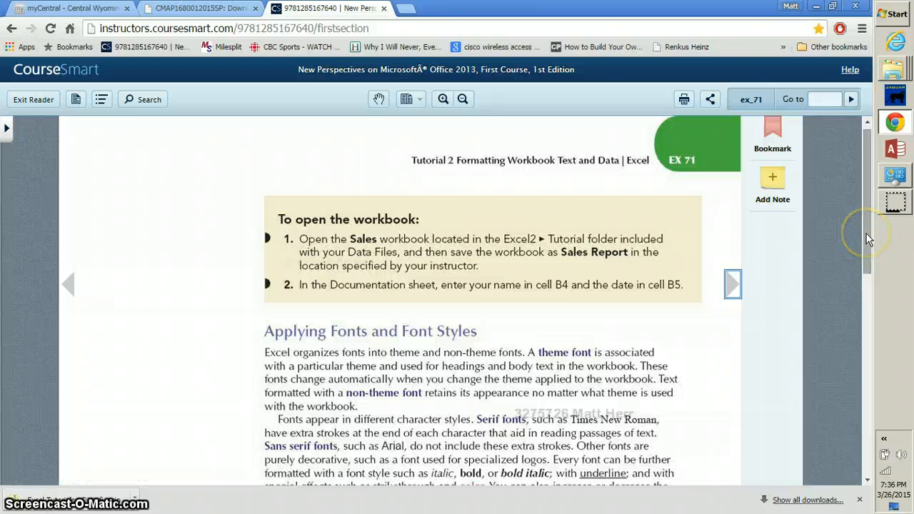
pyautogui.moveTo(868, 239); pyautogui.dragTo(867, 243)
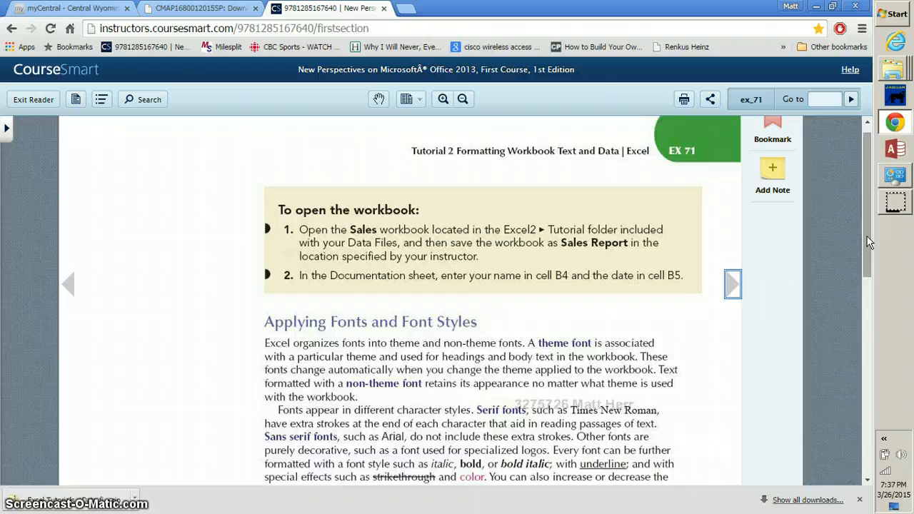
pyautogui.click(823, 412)
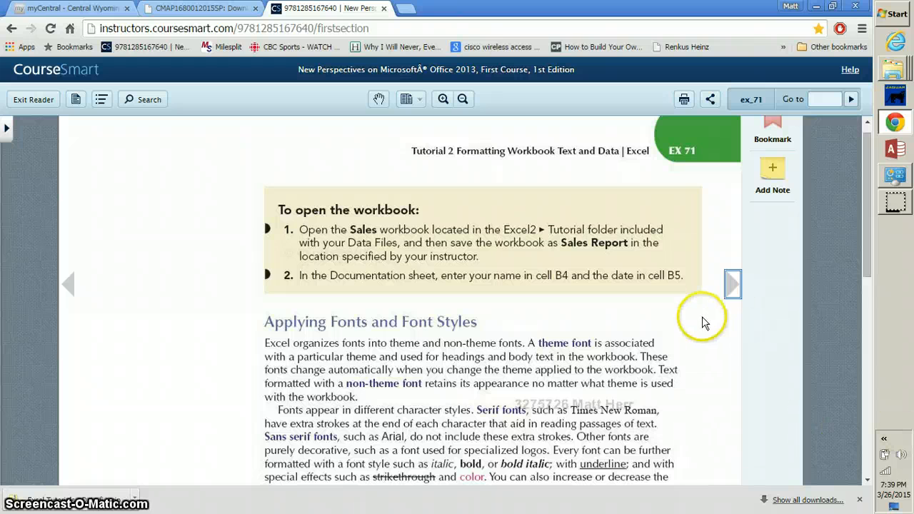
pyautogui.moveTo(505, 231); pyautogui.dragTo(612, 251)
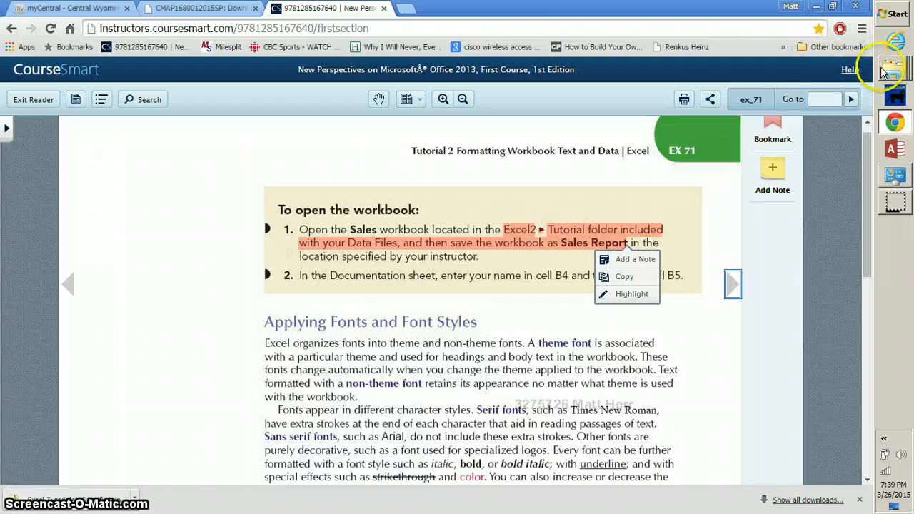
# Open the Sales workbook in Excel from Student Data Files > Excel T1-4 > Excel2 > Tutorial and enable editing.
pyautogui.moveTo(891, 71)
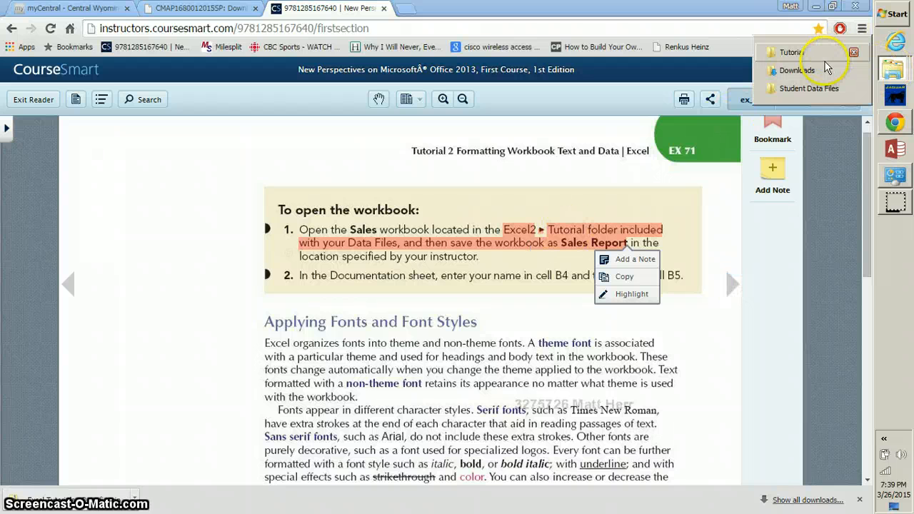
pyautogui.click(805, 90)
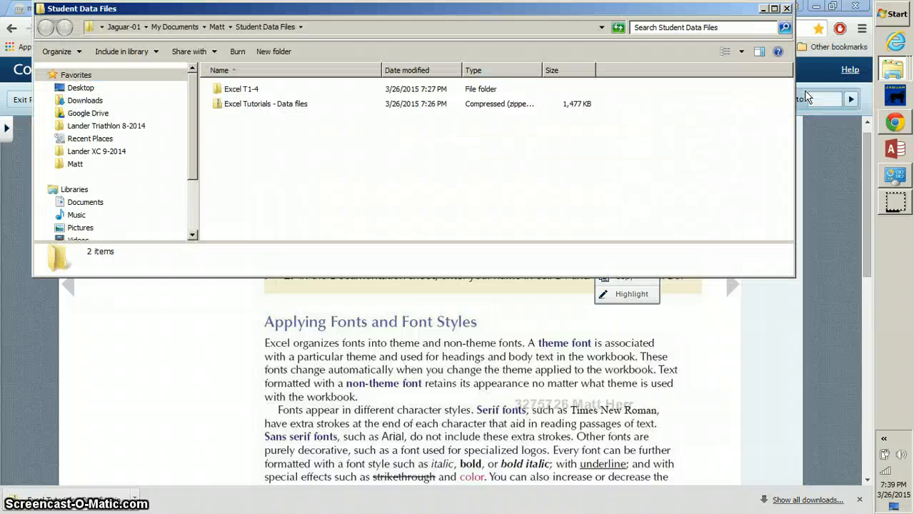
pyautogui.click(233, 90)
pyautogui.doubleClick(231, 93)
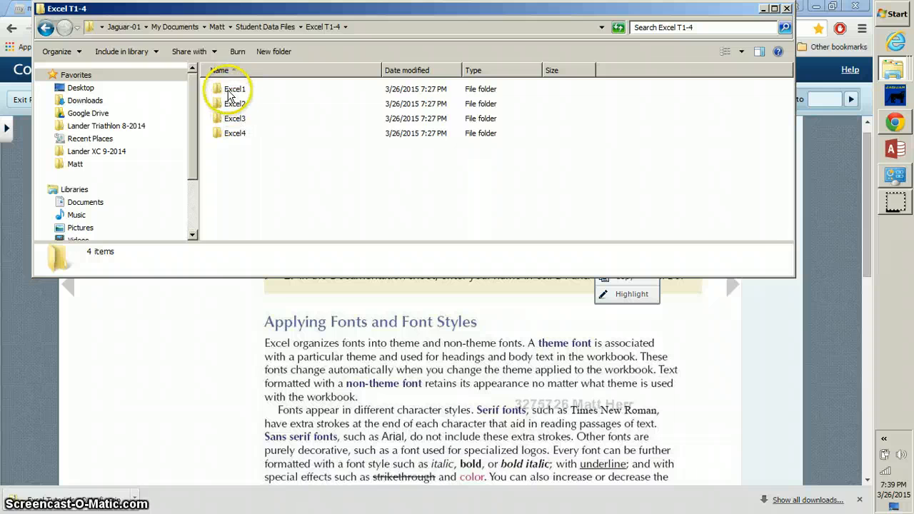
pyautogui.doubleClick(231, 104)
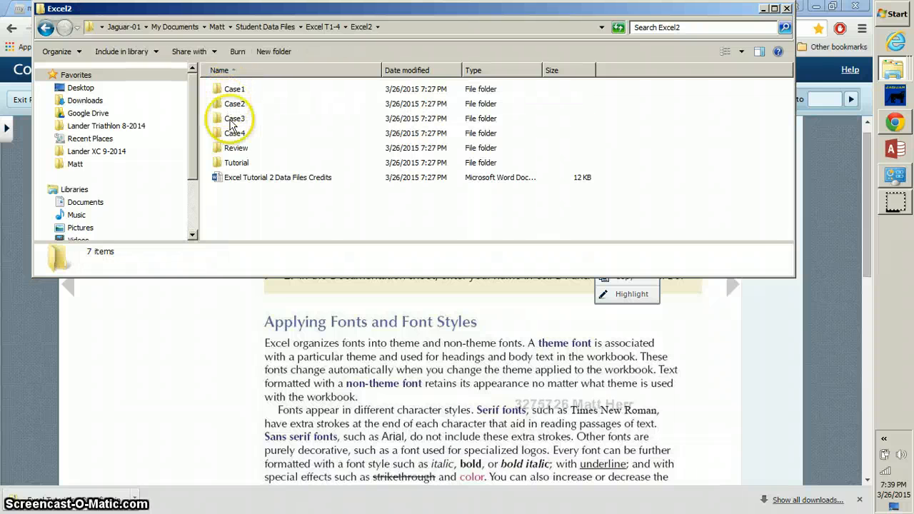
pyautogui.doubleClick(236, 163)
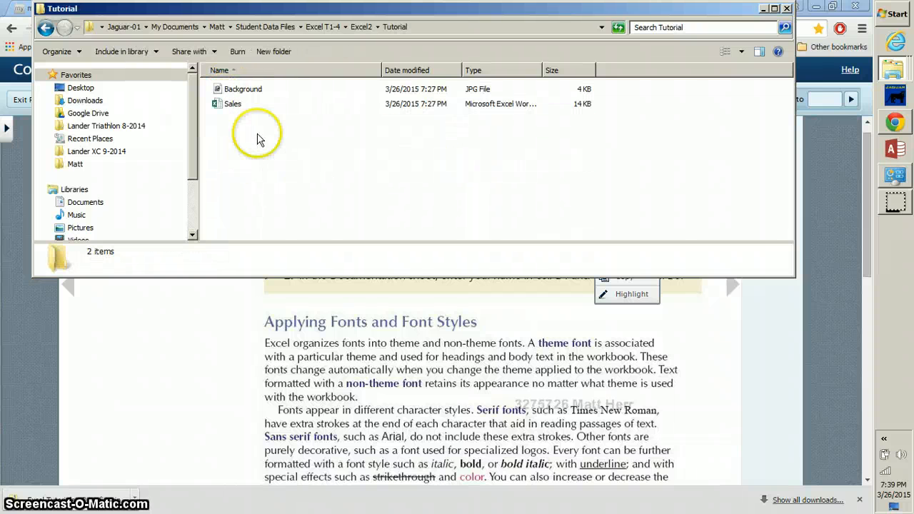
pyautogui.doubleClick(219, 104)
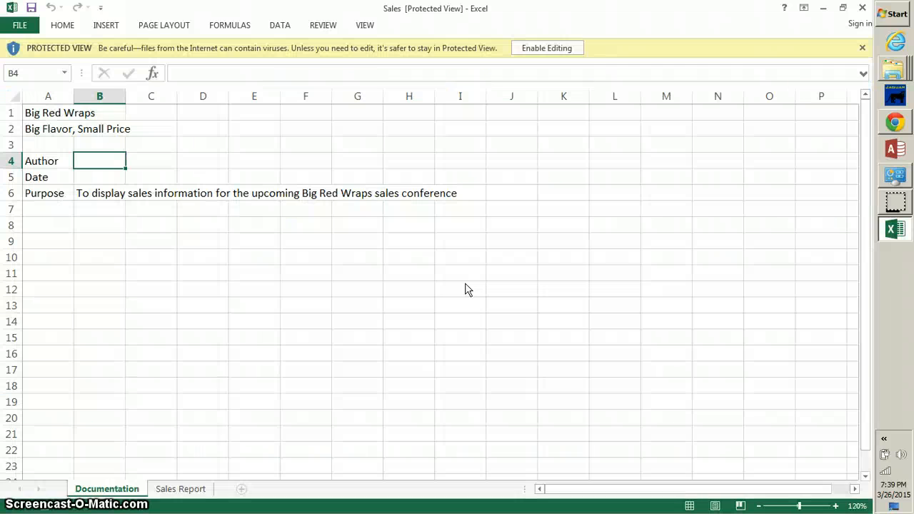
pyautogui.click(550, 47)
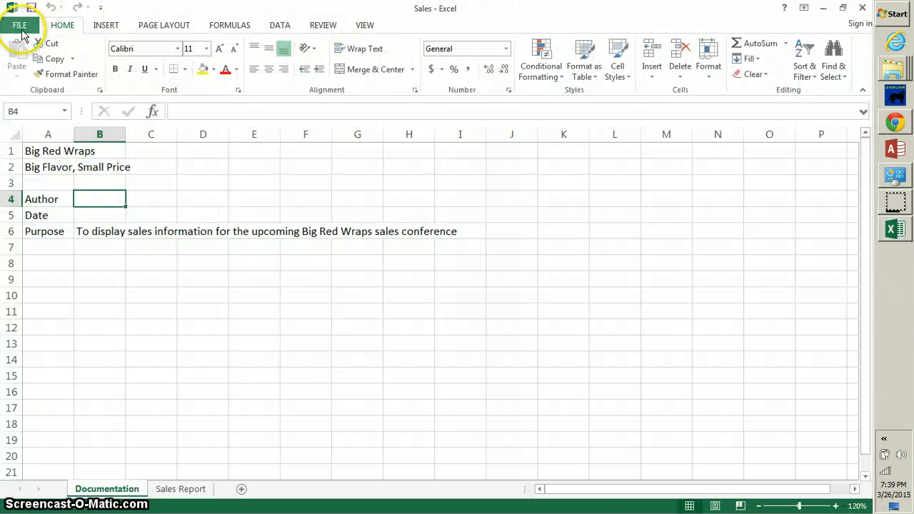
# Save a copy of the workbook in the current Tutorial folder under the name "mrh Sales Report".
pyautogui.click(21, 29)
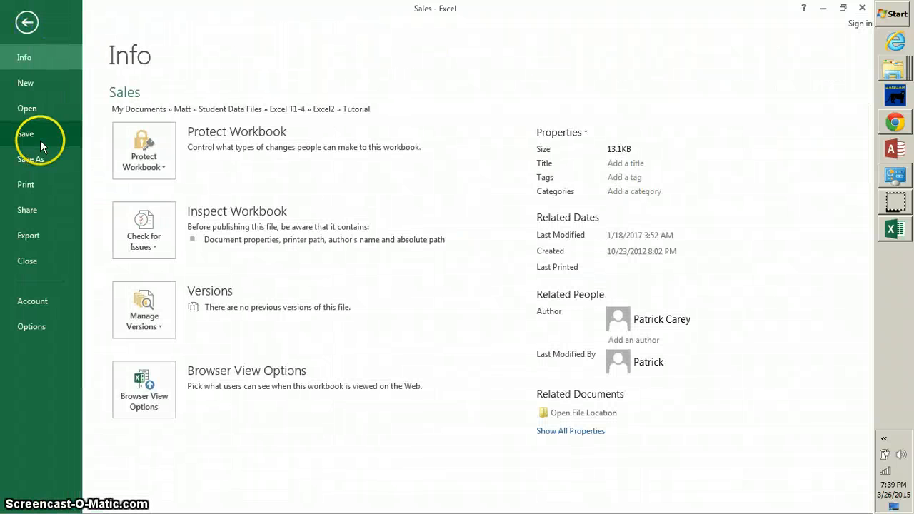
pyautogui.click(42, 158)
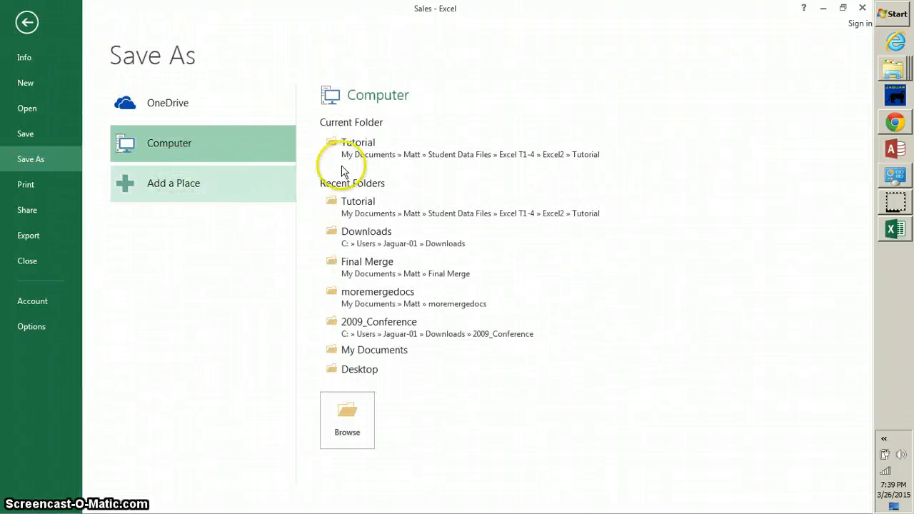
pyautogui.click(364, 148)
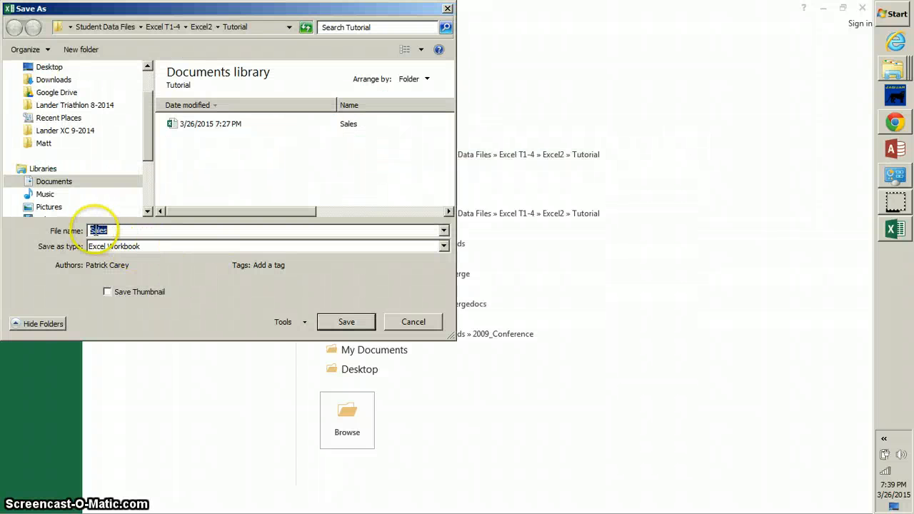
pyautogui.click(91, 230)
pyautogui.write('mrh')
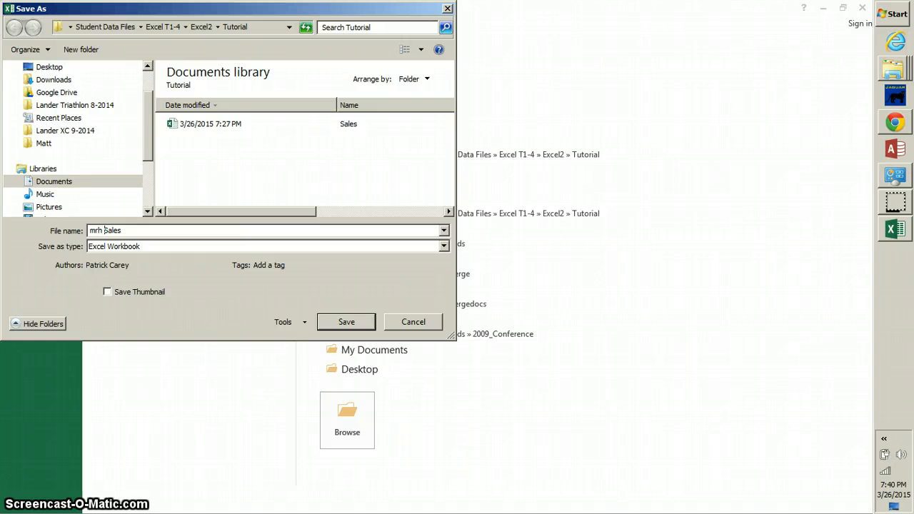
pyautogui.click(122, 230)
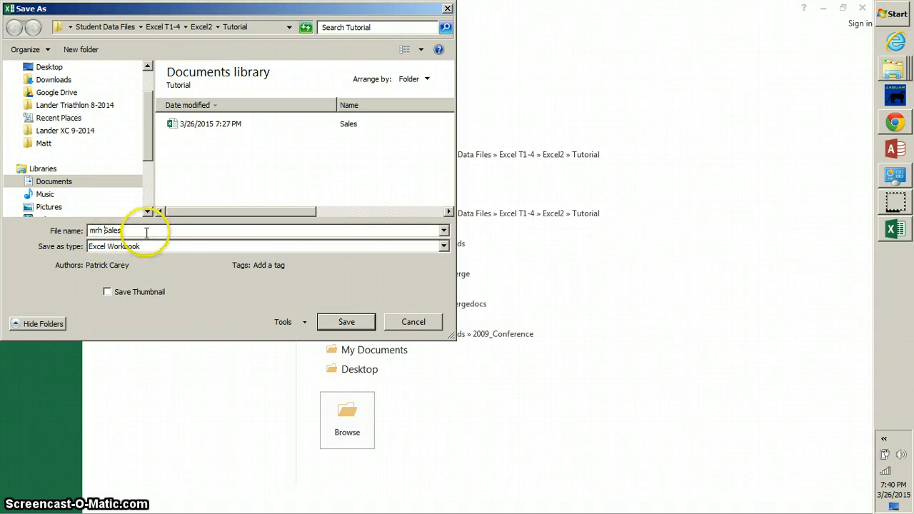
pyautogui.write('Report')
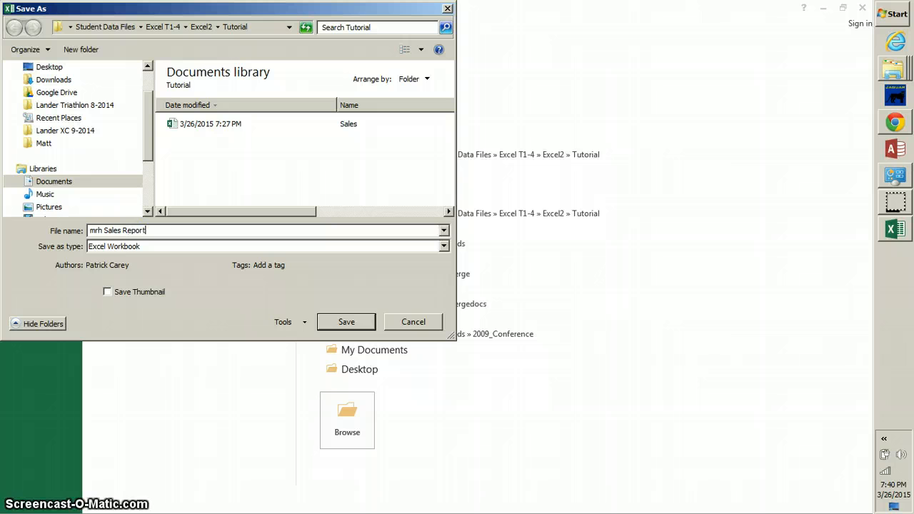
pyautogui.click(346, 322)
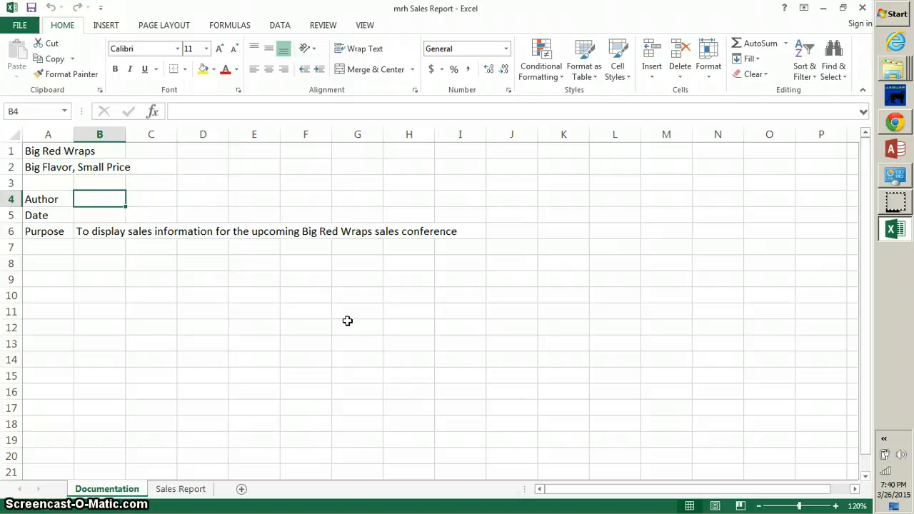
# Enter the author's full name in cell B4 of the Documentation sheet.
pyautogui.click(108, 203)
pyautogui.write('Matt')
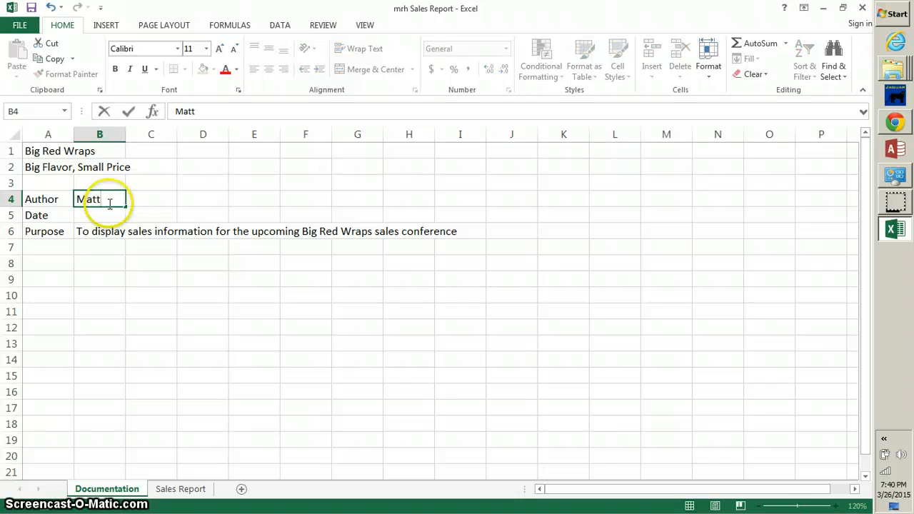
pyautogui.write(' Herr')
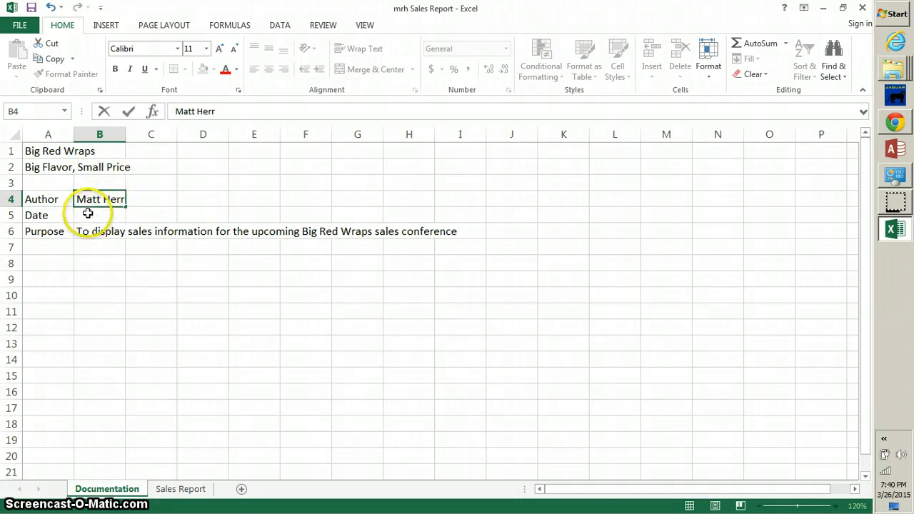
# Enter the date 3/26/2015 in cell B5 of the Documentation sheet.
pyautogui.click(88, 213)
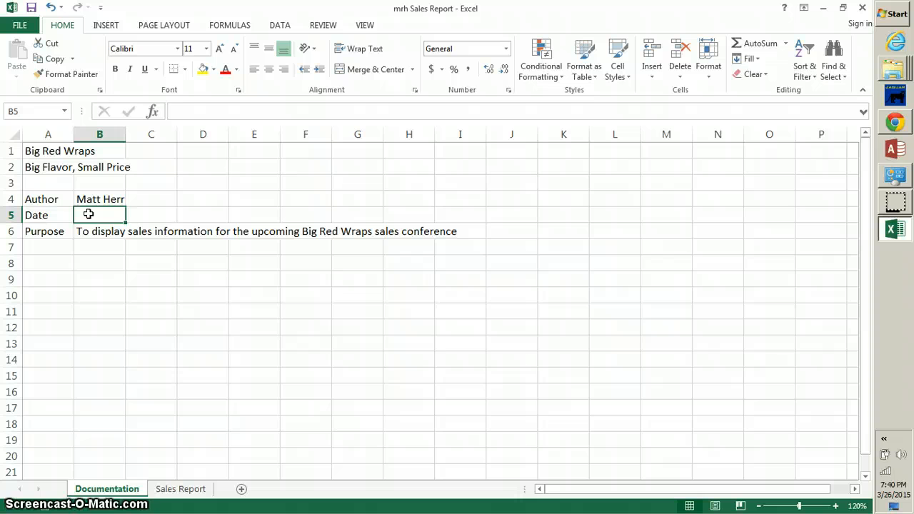
pyautogui.write('3/')
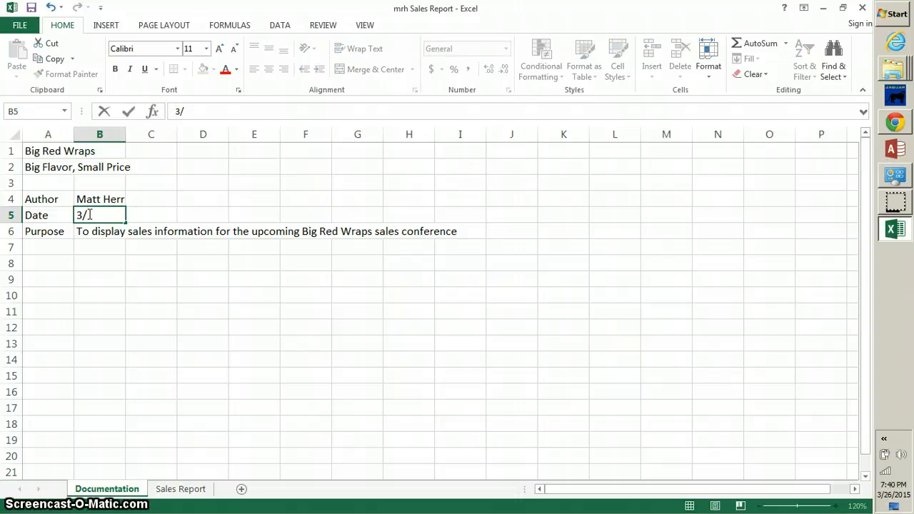
pyautogui.write('26/2015')
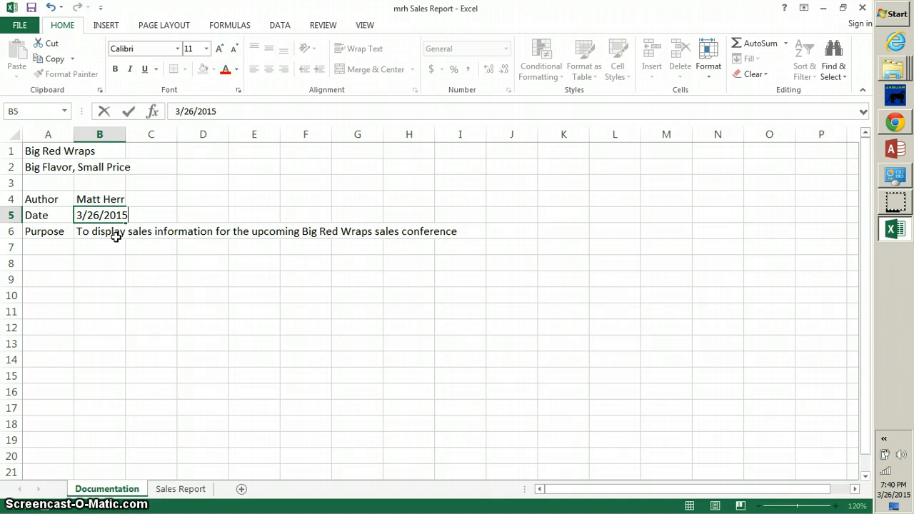
pyautogui.hotkey('ctrl', 'Return')
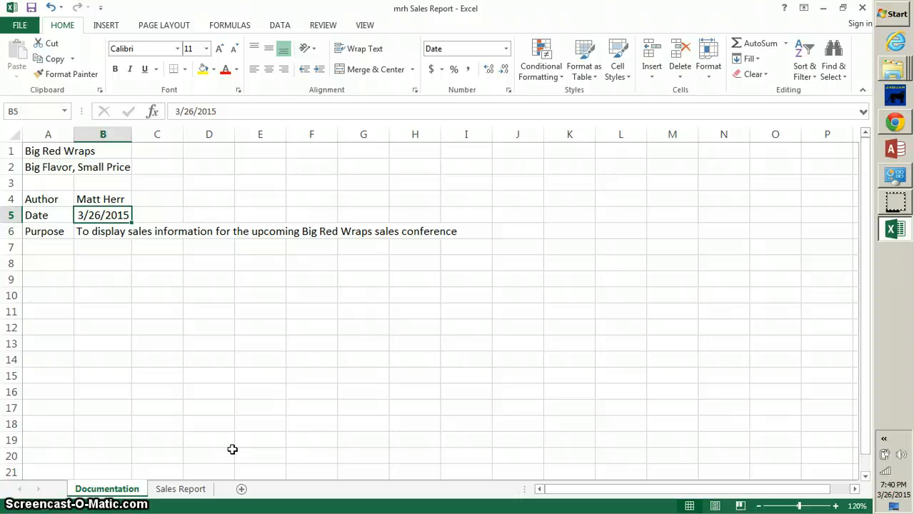
# Format the company name in cell A1 as bold 26-point Calibri Light.
pyautogui.click(50, 152)
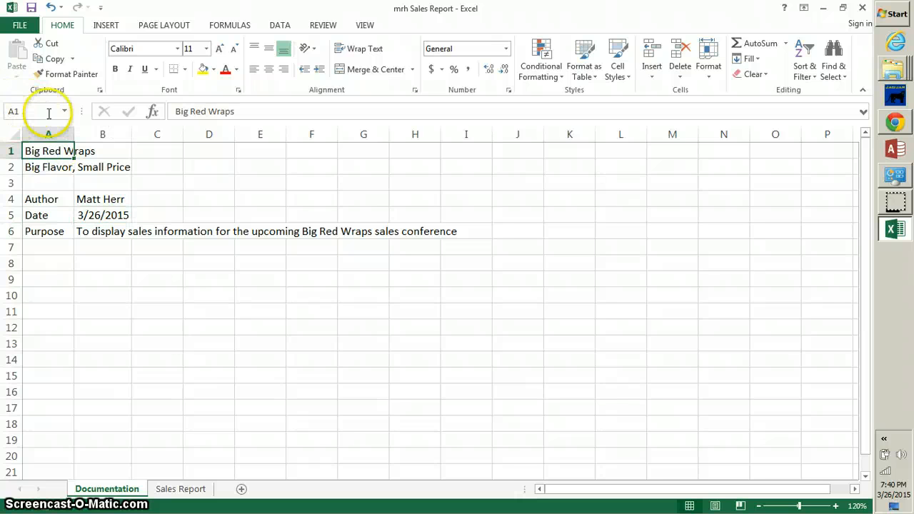
pyautogui.click(45, 153)
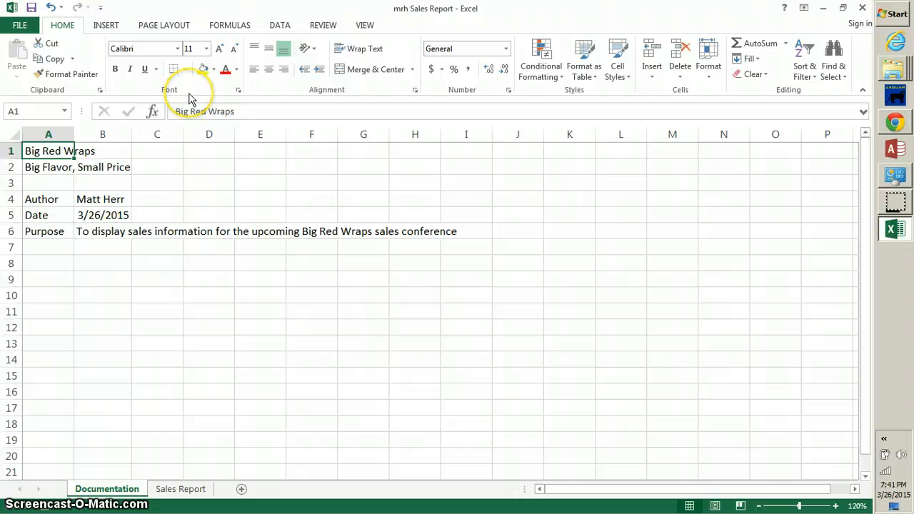
pyautogui.click(178, 50)
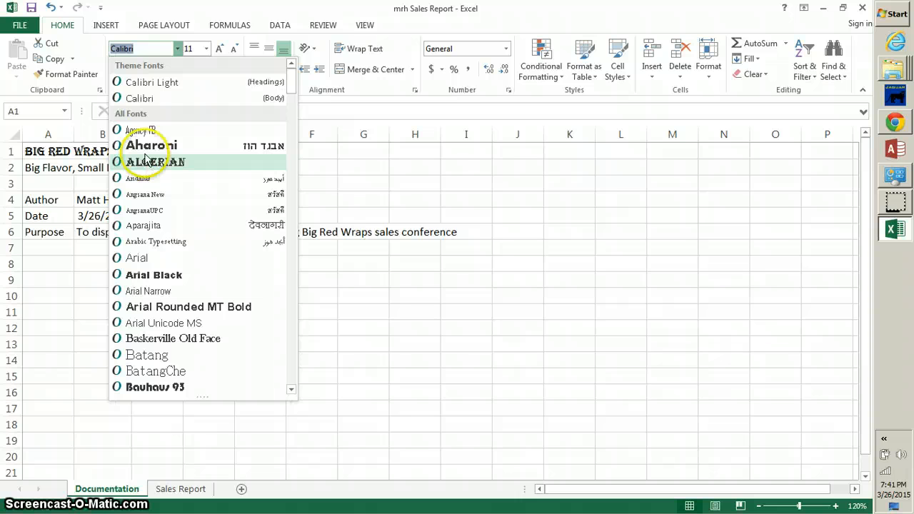
pyautogui.click(144, 83)
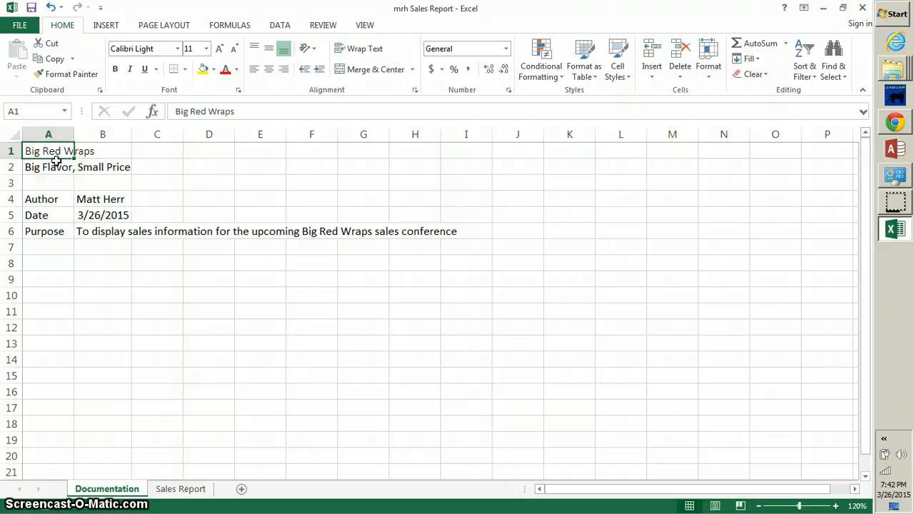
pyautogui.click(206, 49)
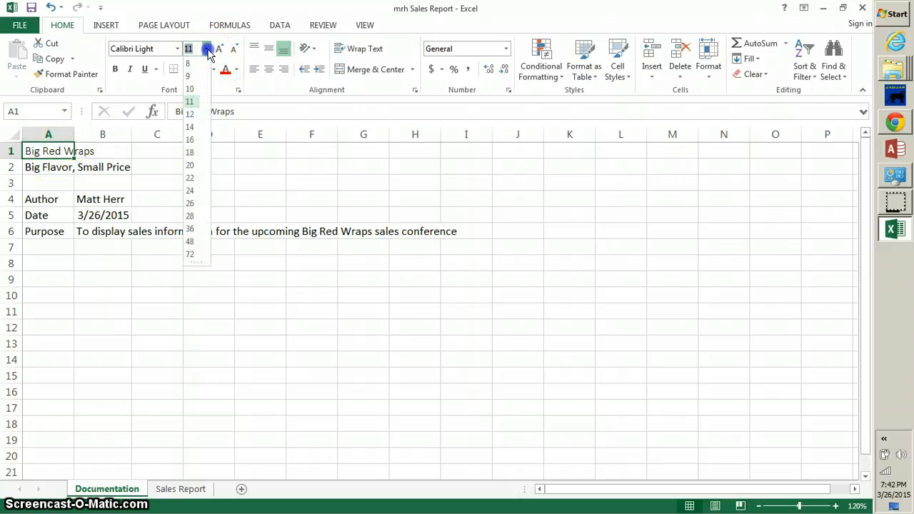
pyautogui.click(198, 205)
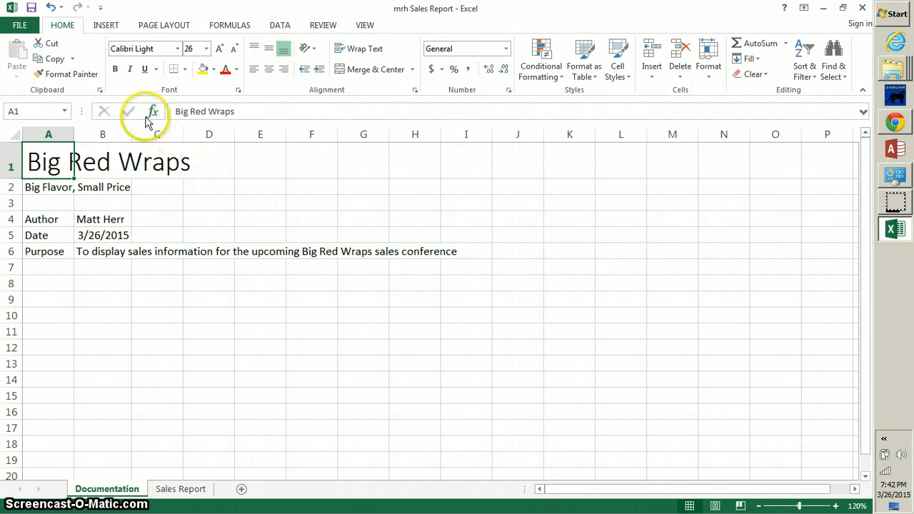
pyautogui.click(115, 69)
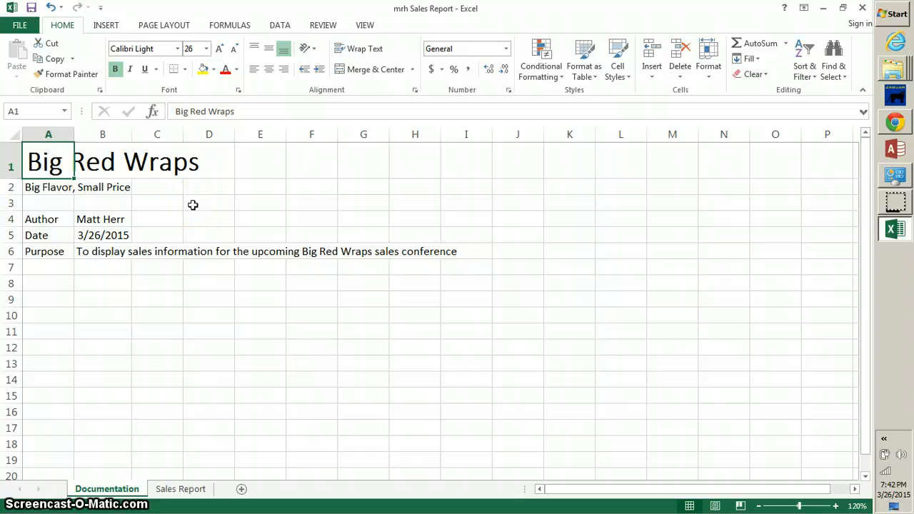
# Format the slogan in cell A2 as 10-point italic text.
pyautogui.click(50, 187)
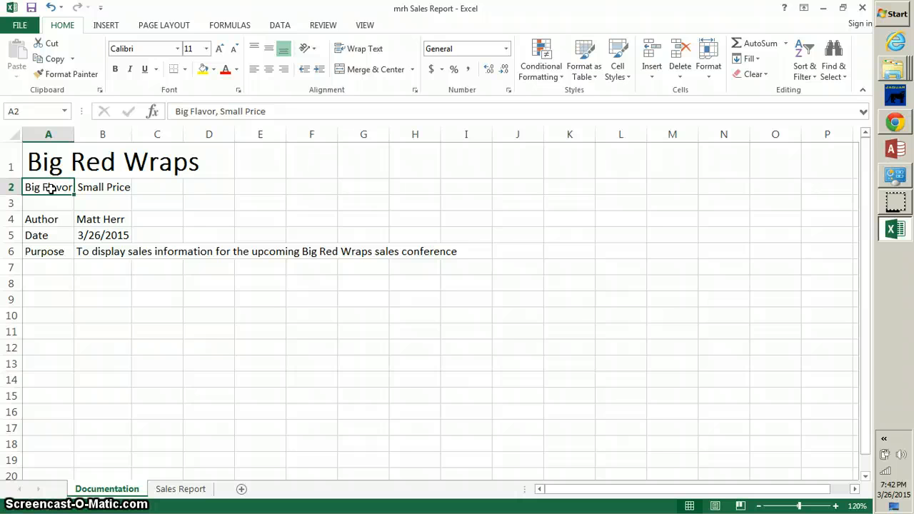
pyautogui.click(207, 48)
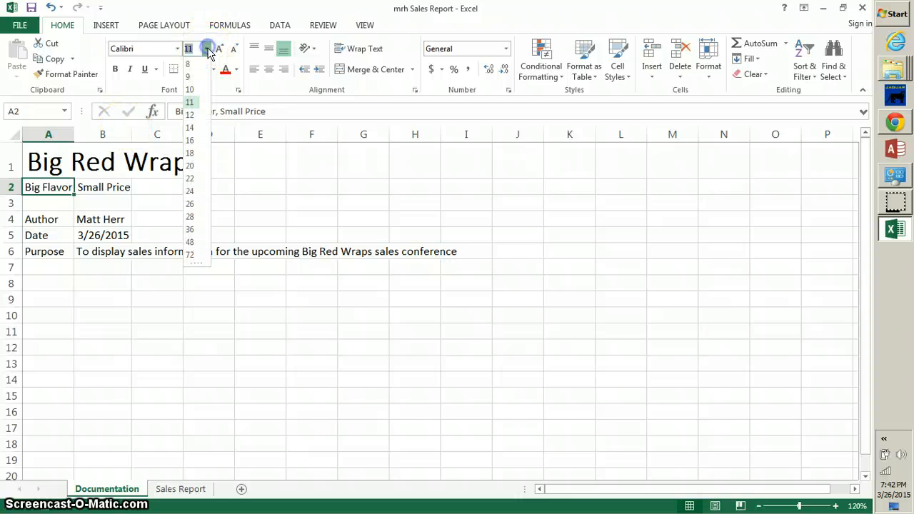
pyautogui.click(196, 89)
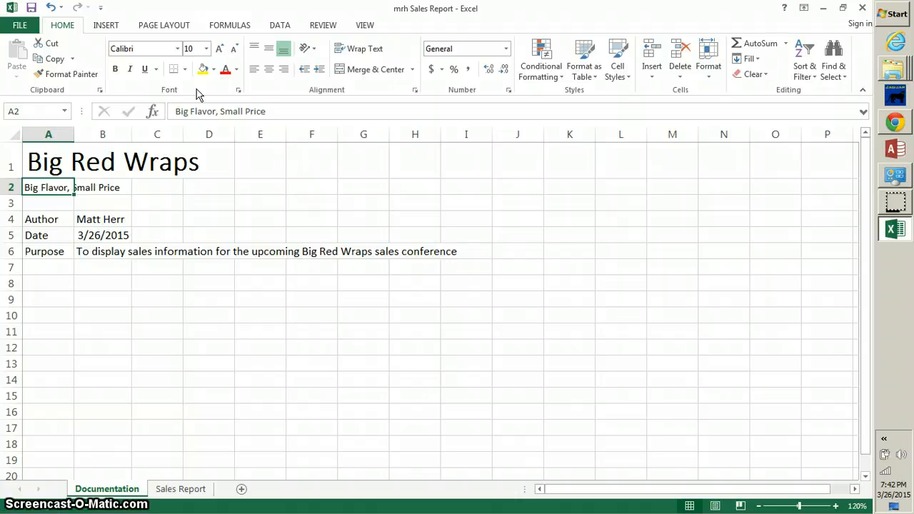
pyautogui.click(132, 72)
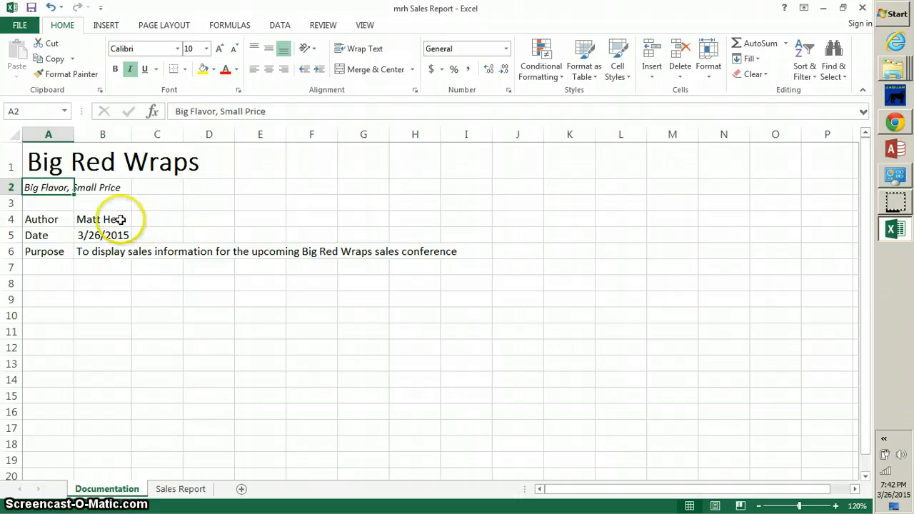
# Make the Author, Date and Purpose headings in A4:A6 bold.
pyautogui.moveTo(43, 220); pyautogui.dragTo(45, 250)
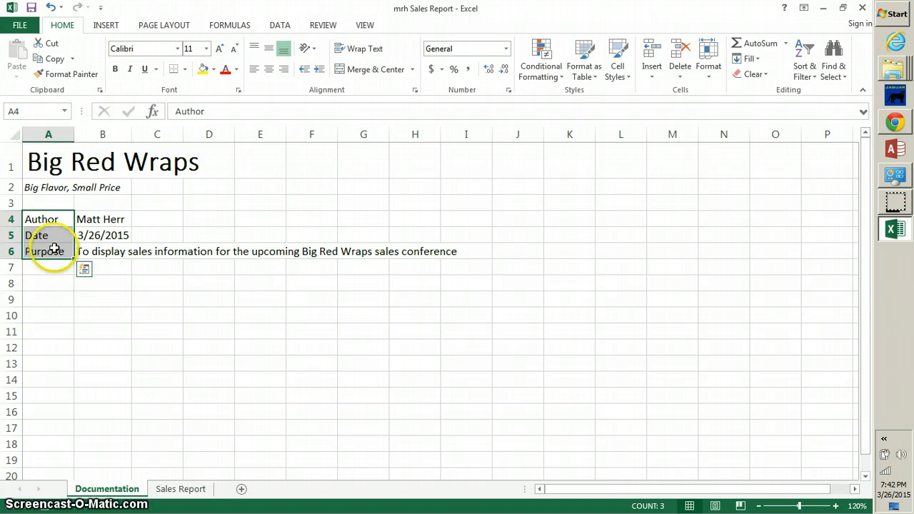
pyautogui.hotkey('ctrl', 'b')
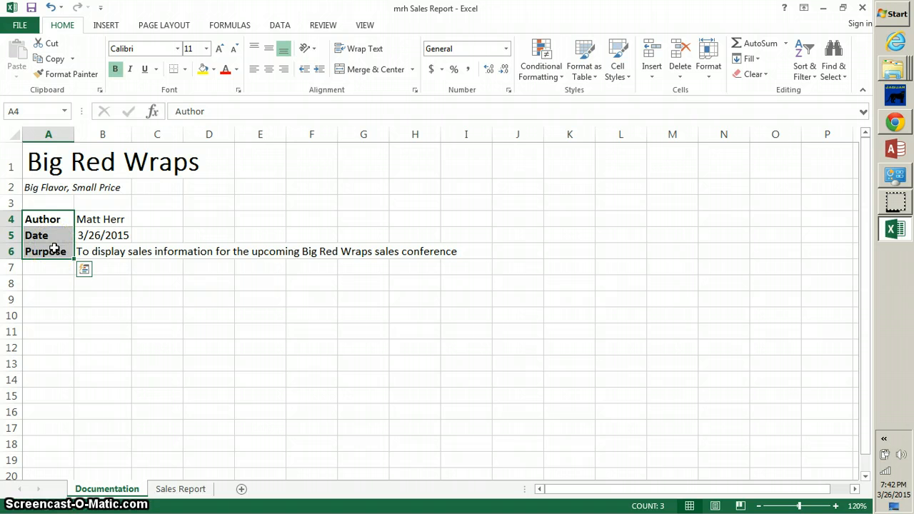
pyautogui.click(128, 317)
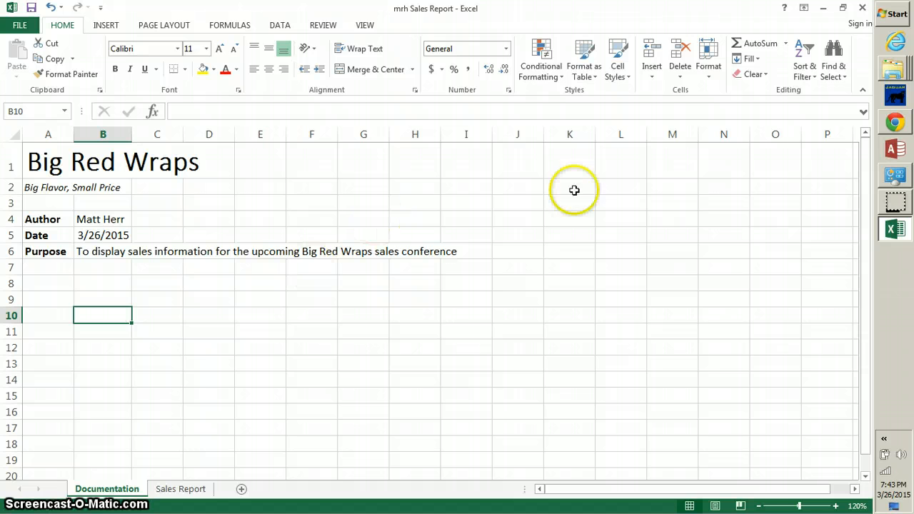
# Switch to the textbook in Chrome, examine the formatted cell text in Figure 2-2 on page EX 73, and return to Excel.
pyautogui.click(879, 125)
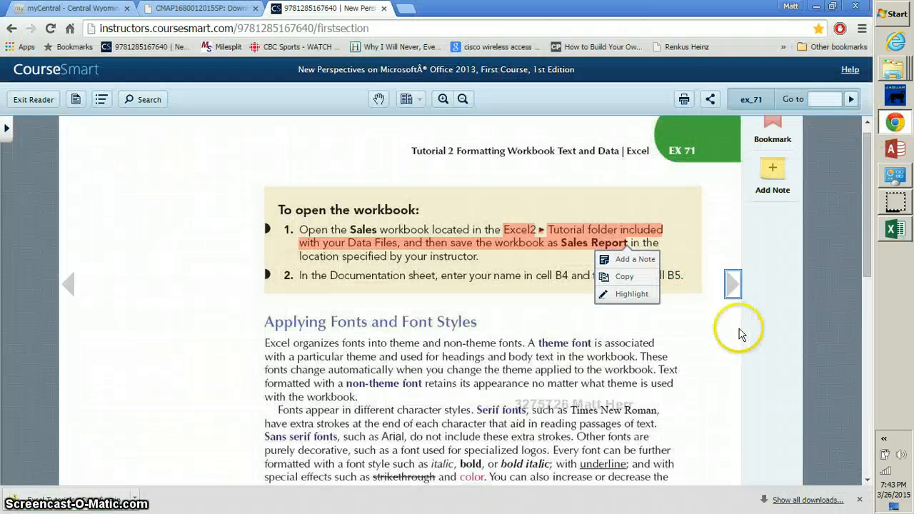
pyautogui.click(735, 287)
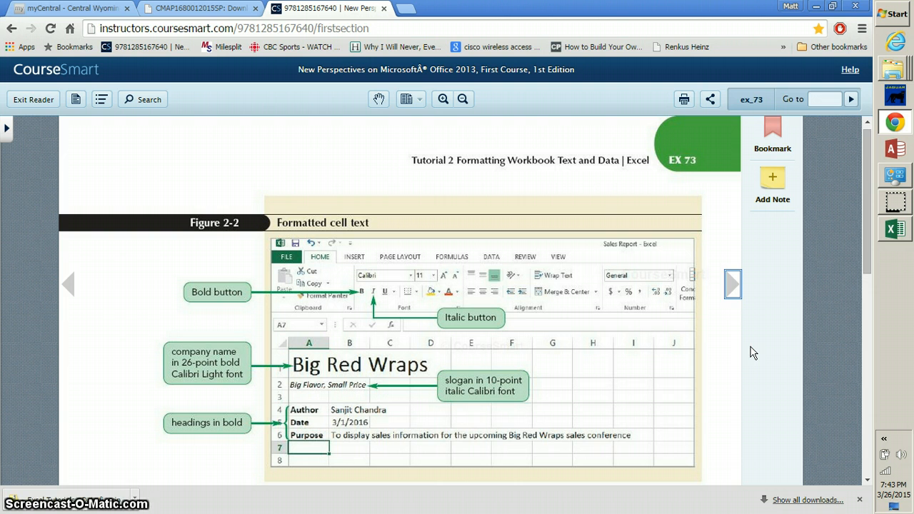
pyautogui.click(895, 229)
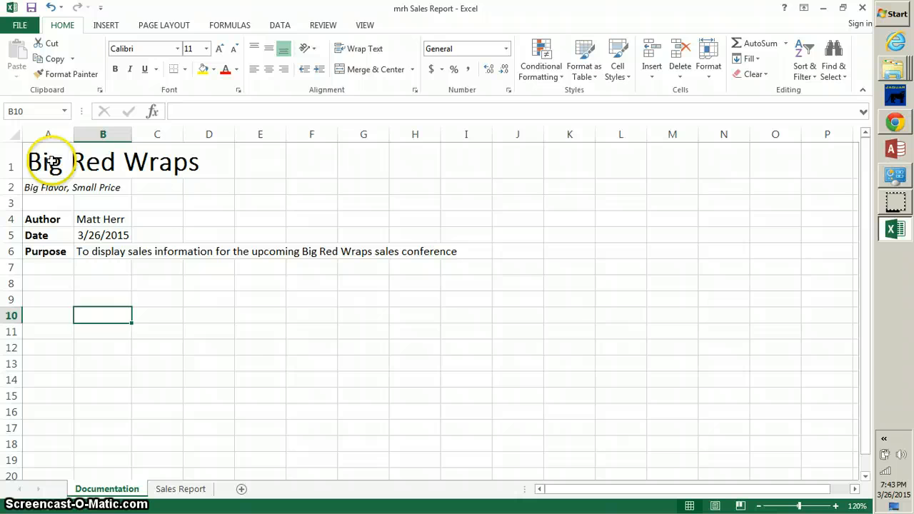
# Change the font color of the company name and slogan in A1:A2 to the standard color Red.
pyautogui.moveTo(45, 160); pyautogui.dragTo(54, 187)
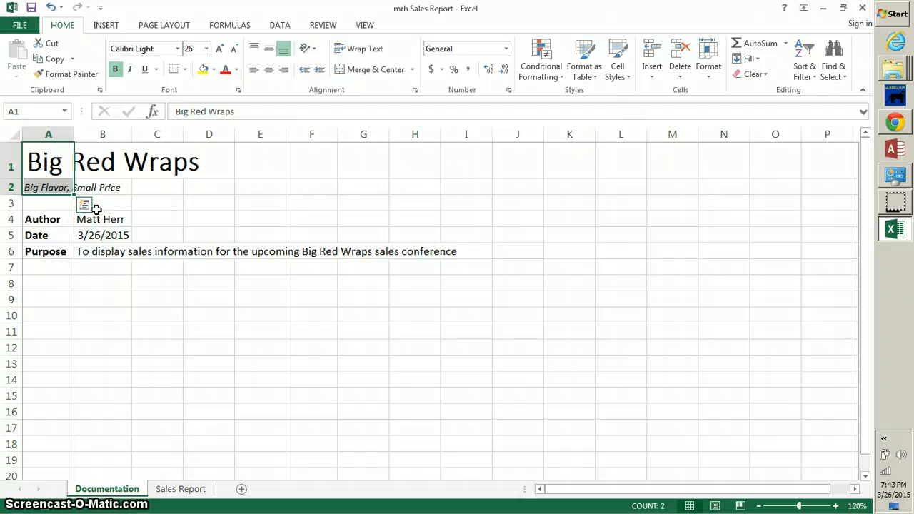
pyautogui.click(235, 69)
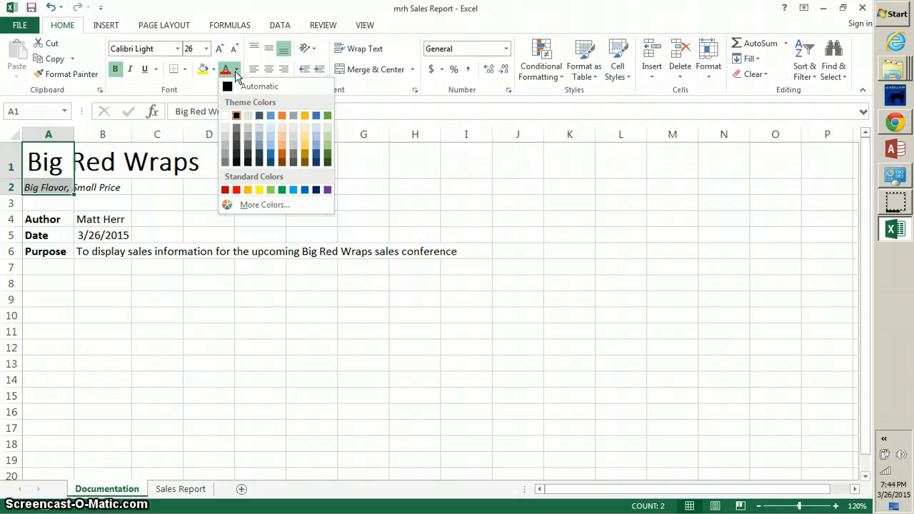
pyautogui.click(236, 190)
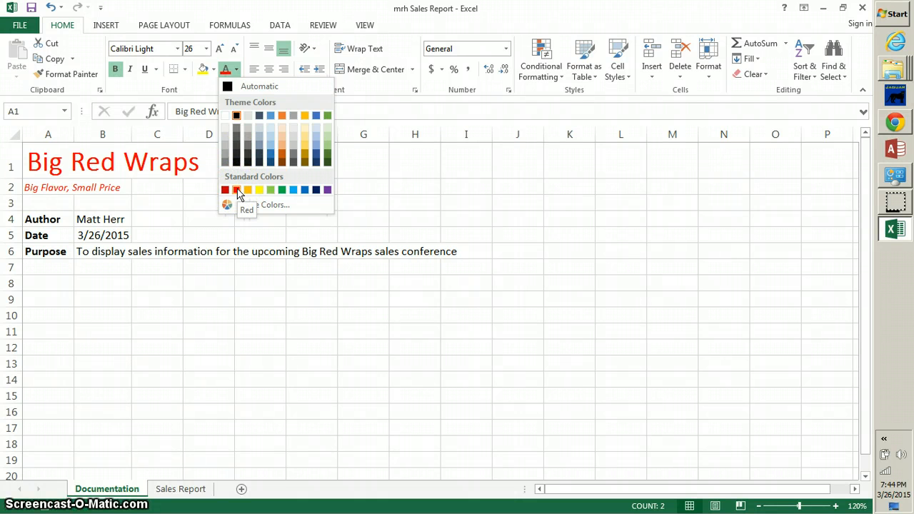
pyautogui.click(237, 189)
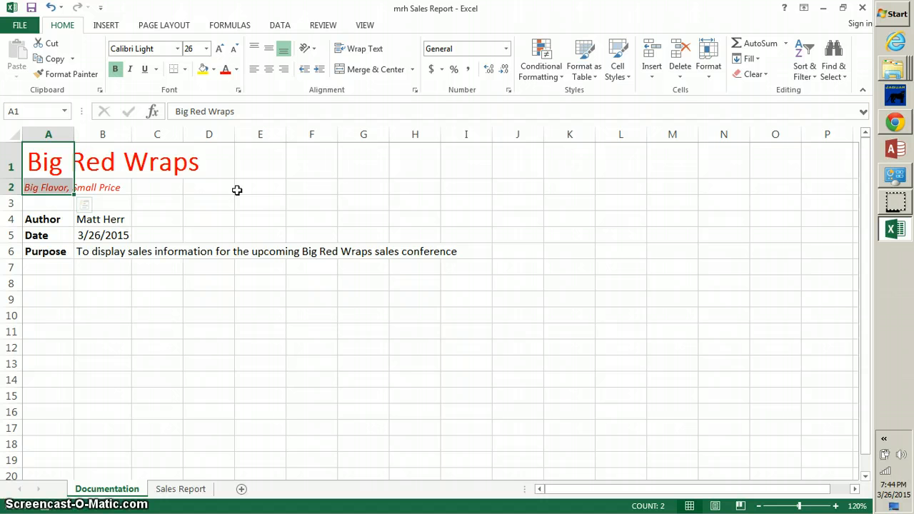
# Set only the words "Big Flavor" within cell A2 to 14-point size.
pyautogui.doubleClick(49, 188)
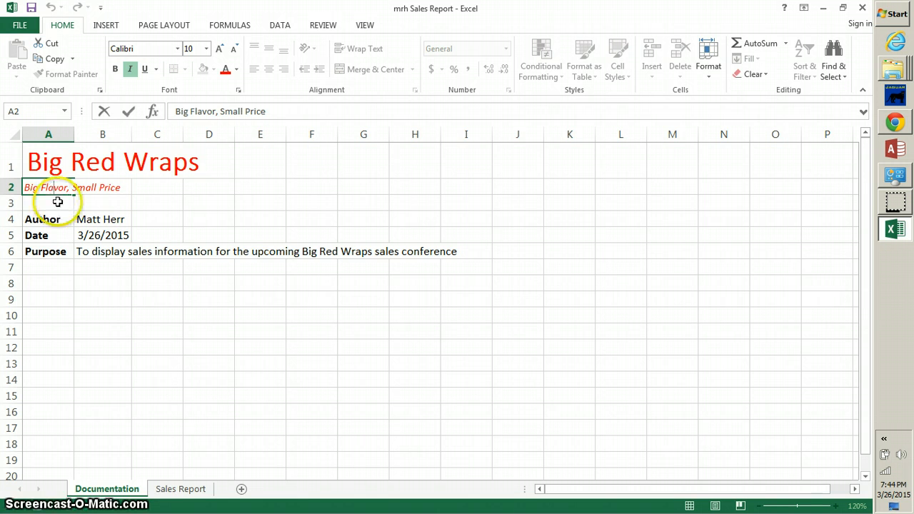
pyautogui.moveTo(25, 187); pyautogui.dragTo(67, 190)
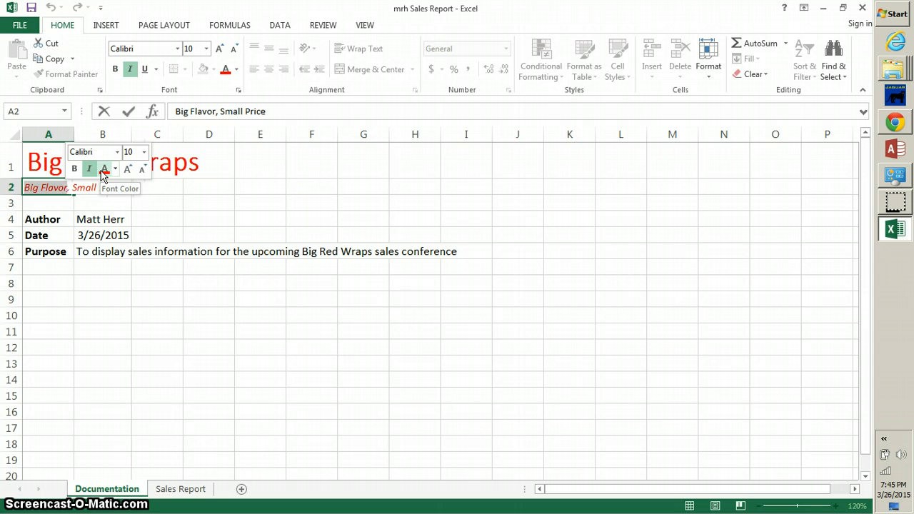
pyautogui.click(143, 152)
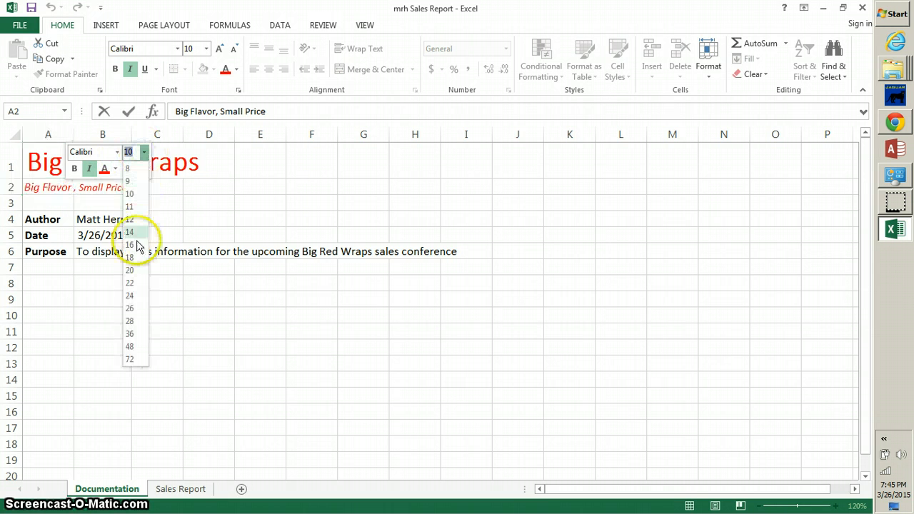
pyautogui.click(135, 235)
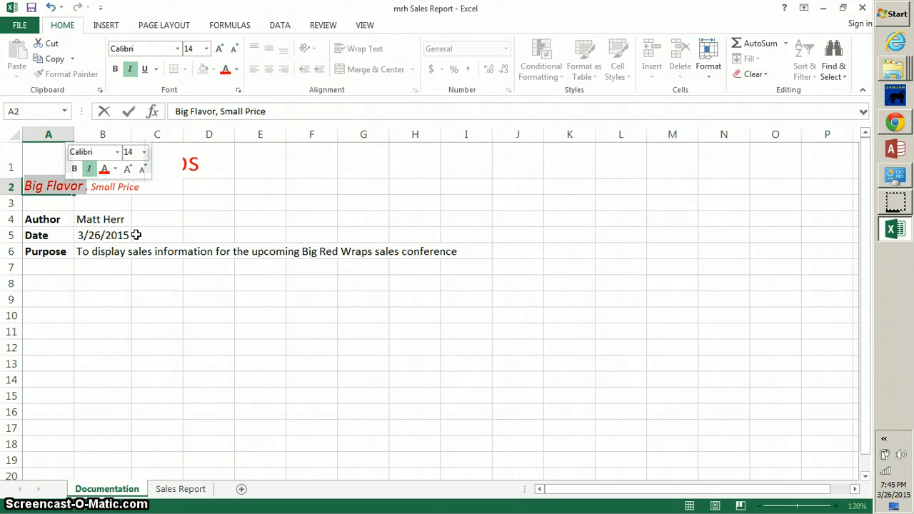
pyautogui.click(237, 298)
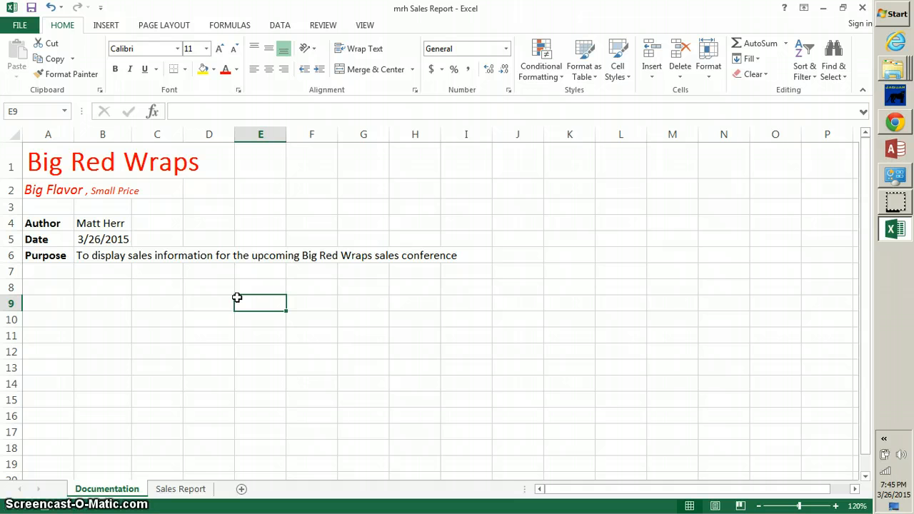
pyautogui.click(41, 193)
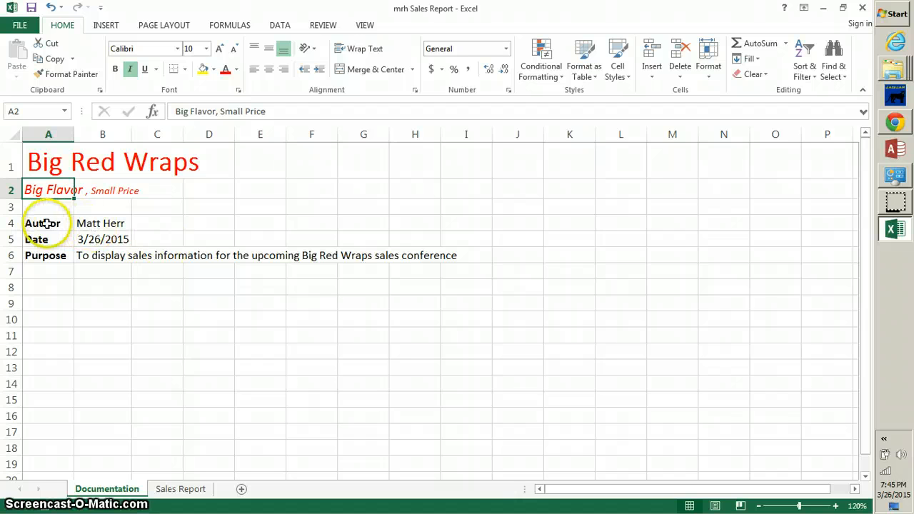
# Fill the heading cells A4:A6 with the standard color Red.
pyautogui.moveTo(45, 225); pyautogui.dragTo(46, 252)
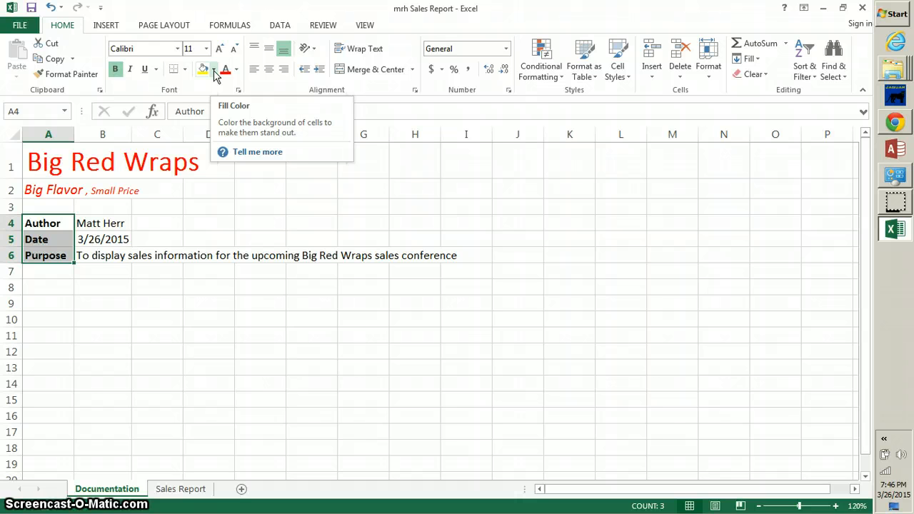
pyautogui.click(214, 70)
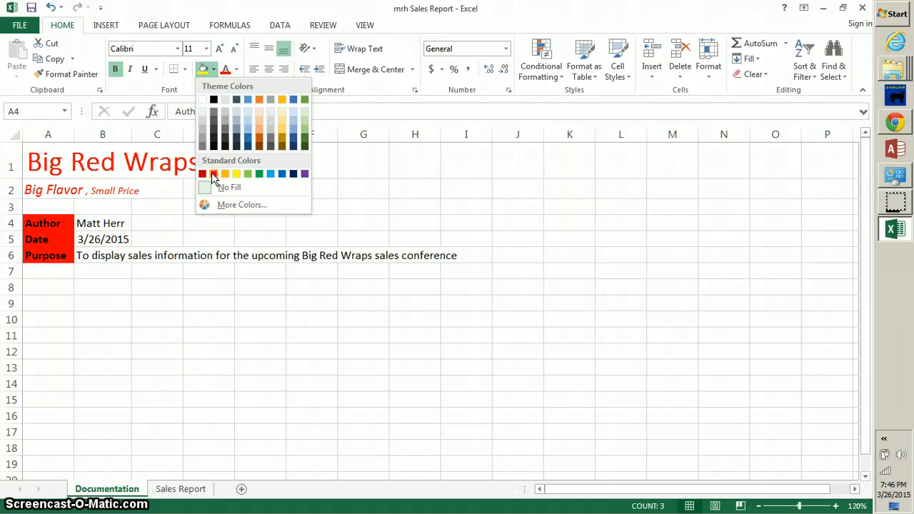
pyautogui.press('Escape')
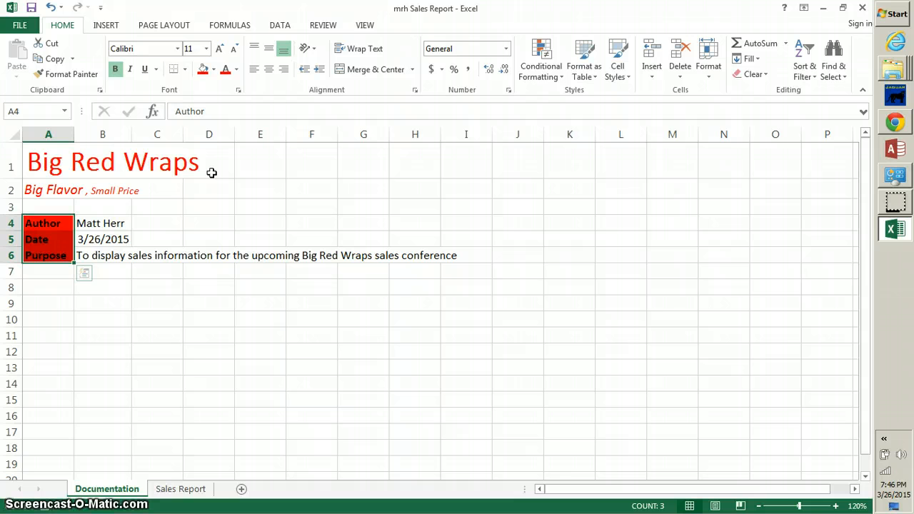
# Change the font color of the heading cells A4:A6 to the white theme color.
pyautogui.click(237, 70)
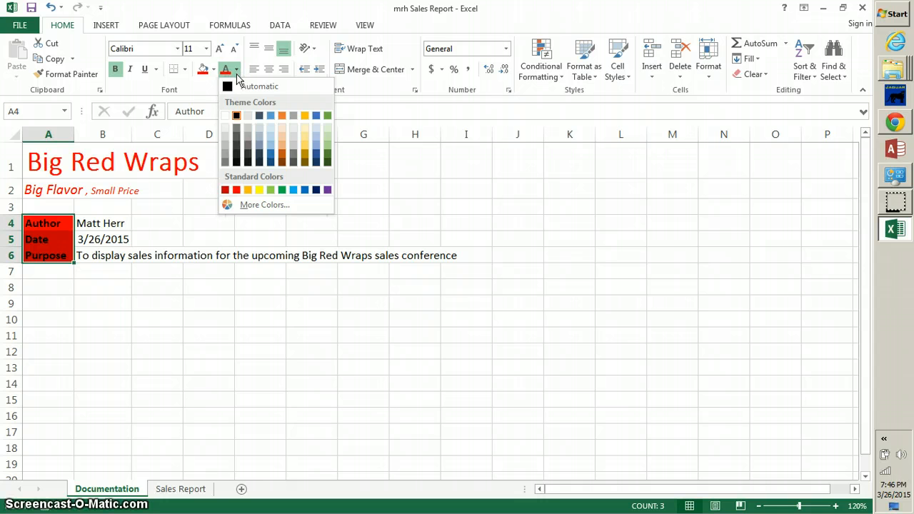
pyautogui.click(234, 114)
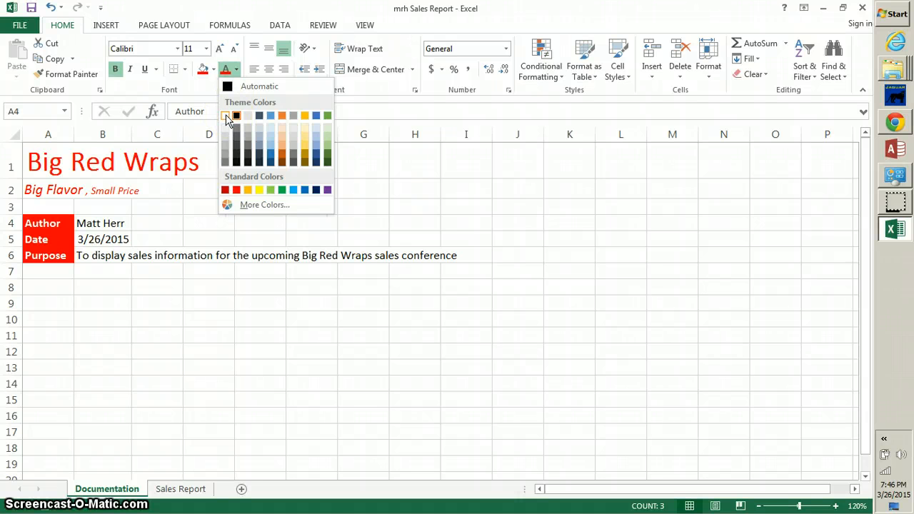
pyautogui.click(226, 116)
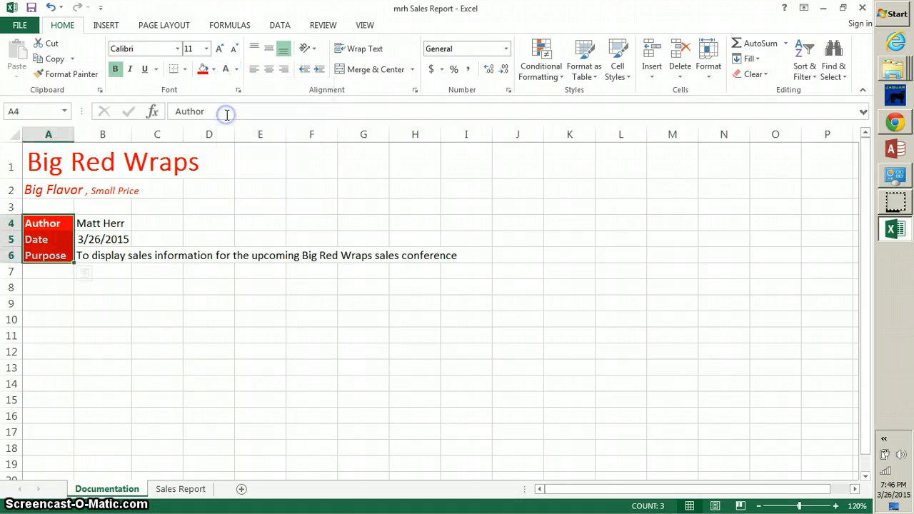
pyautogui.click(269, 285)
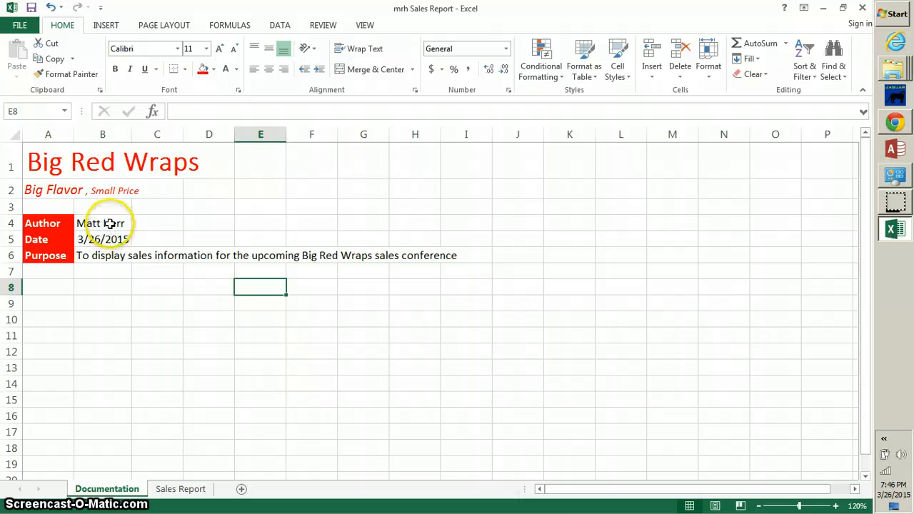
# Fill cells B4:B6 with White, Background 1 and change their font color to the standard color Red.
pyautogui.moveTo(109, 223); pyautogui.dragTo(113, 255)
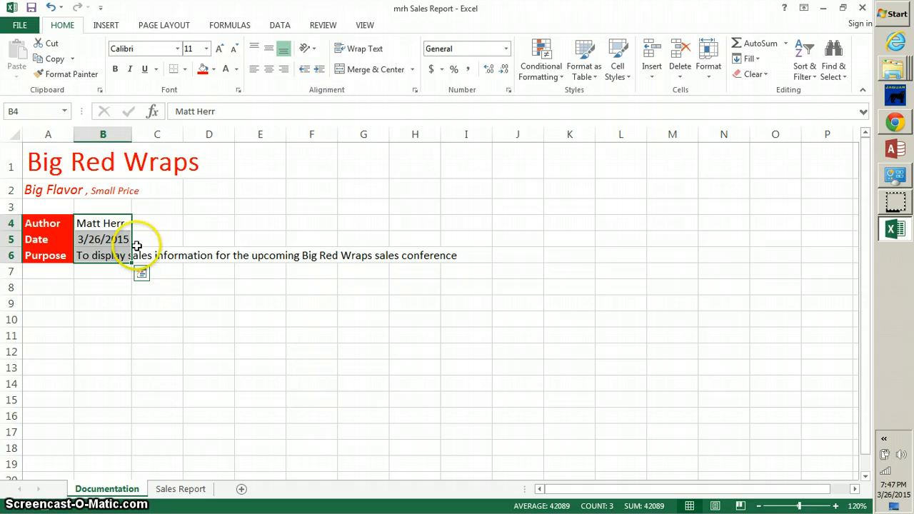
pyautogui.click(213, 69)
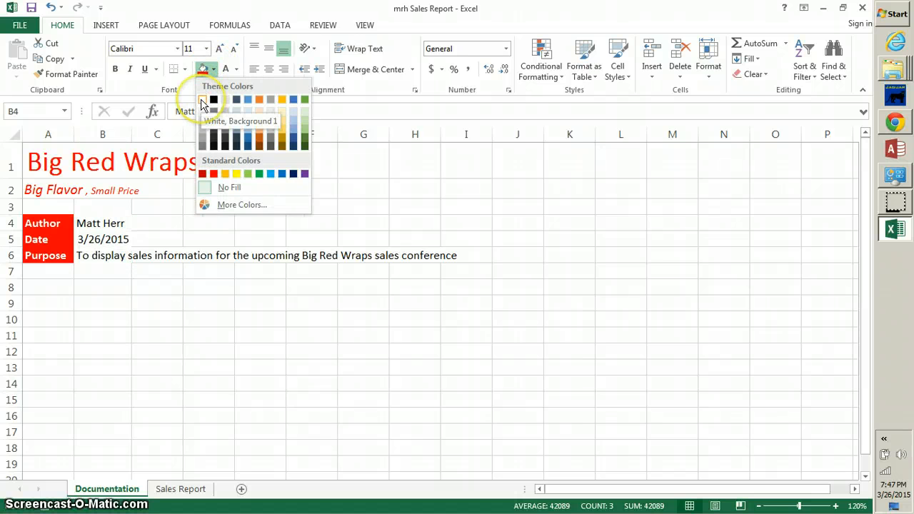
pyautogui.click(203, 100)
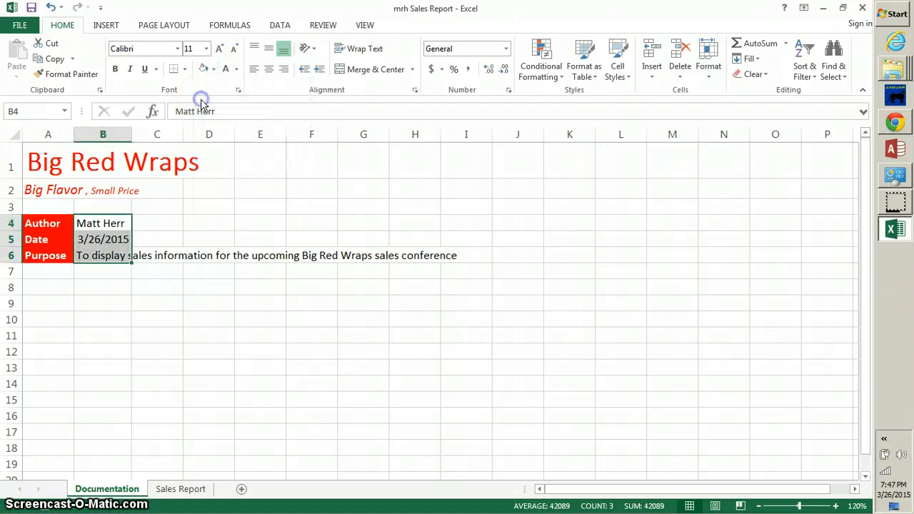
pyautogui.click(238, 70)
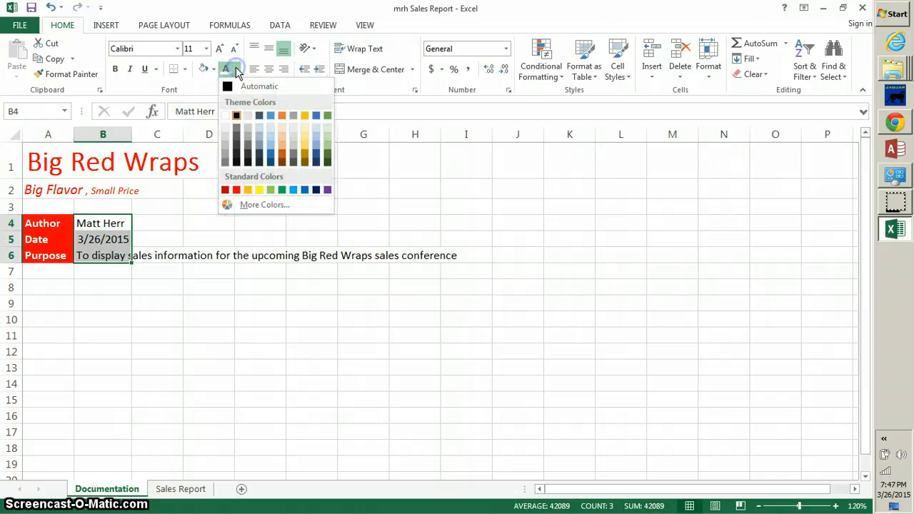
pyautogui.click(237, 190)
pyautogui.click(225, 322)
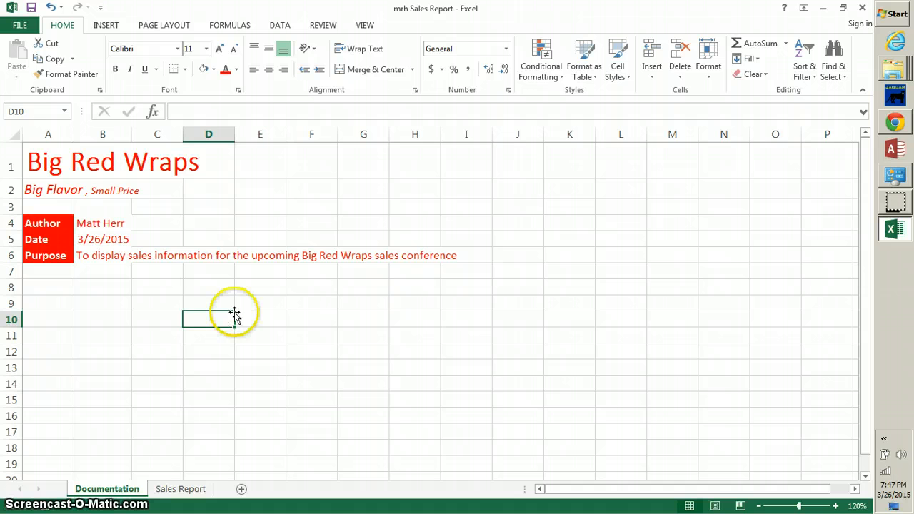
# Set the width of column B to 30.
pyautogui.click(104, 137)
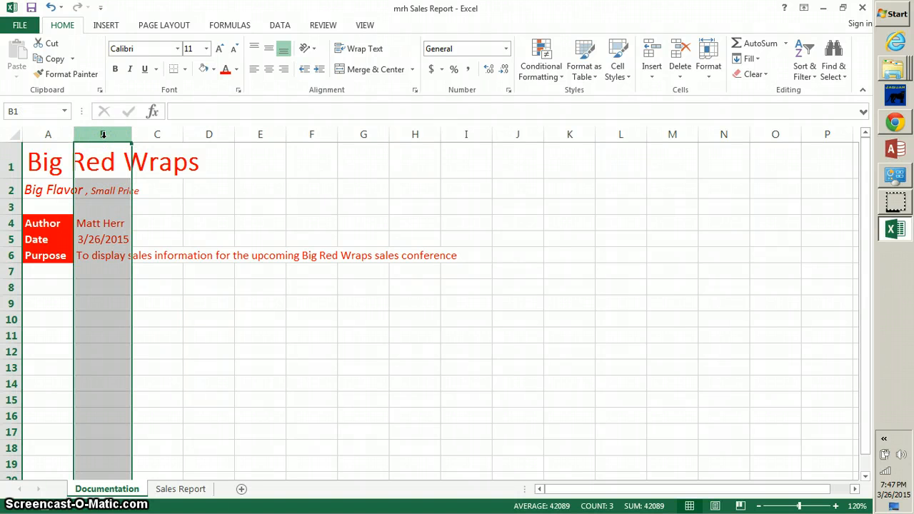
pyautogui.rightClick(103, 135)
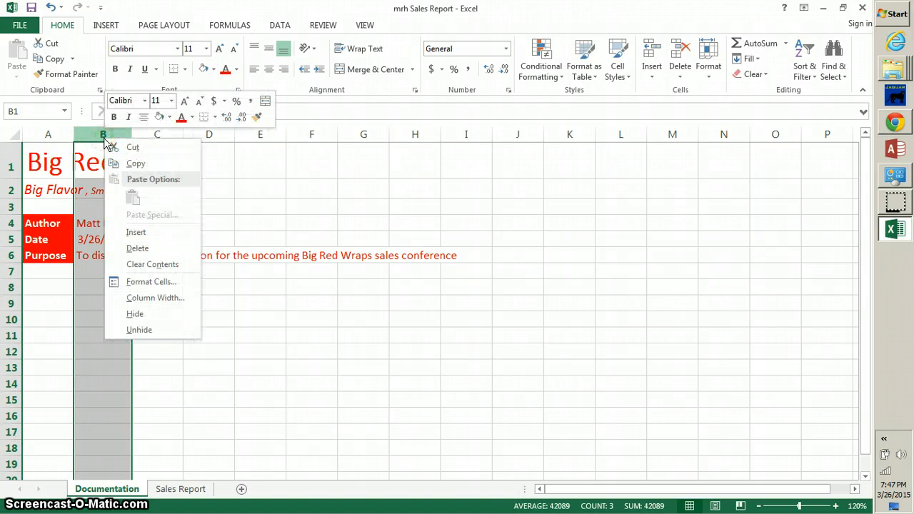
pyautogui.click(149, 300)
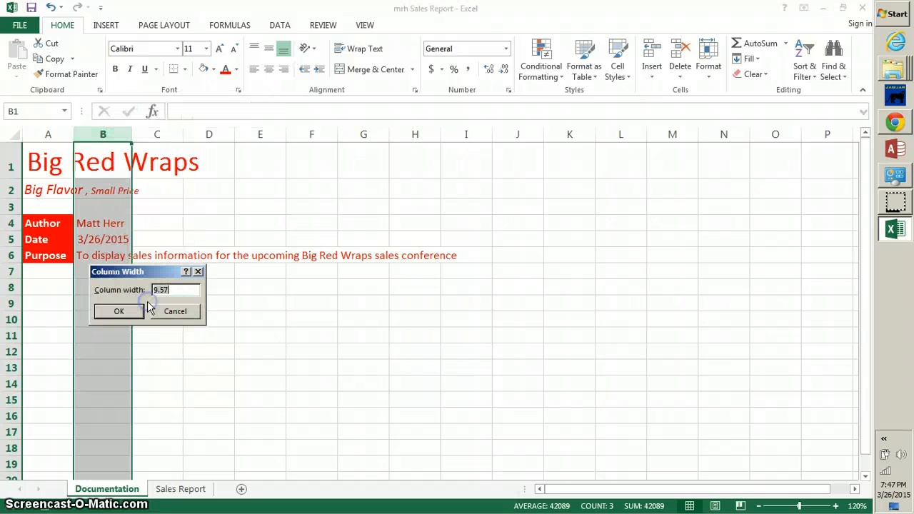
pyautogui.press('BackSpace')
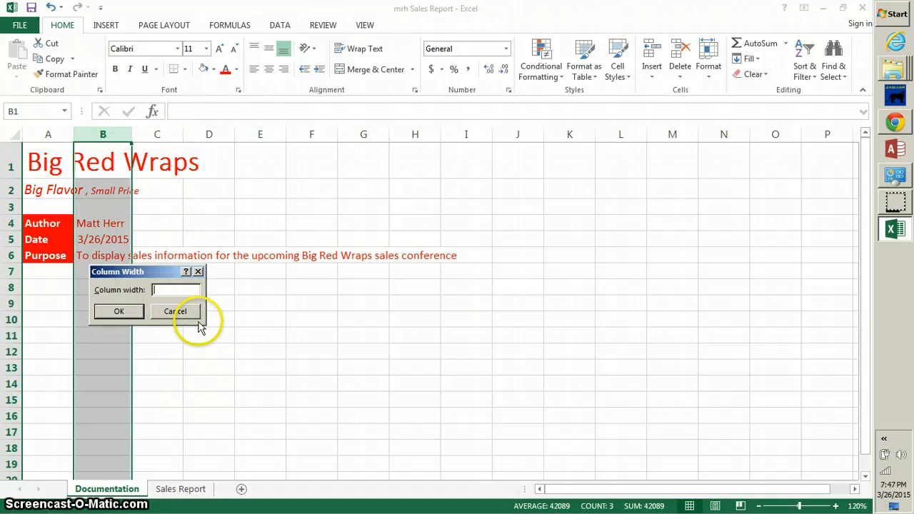
pyautogui.write('30')
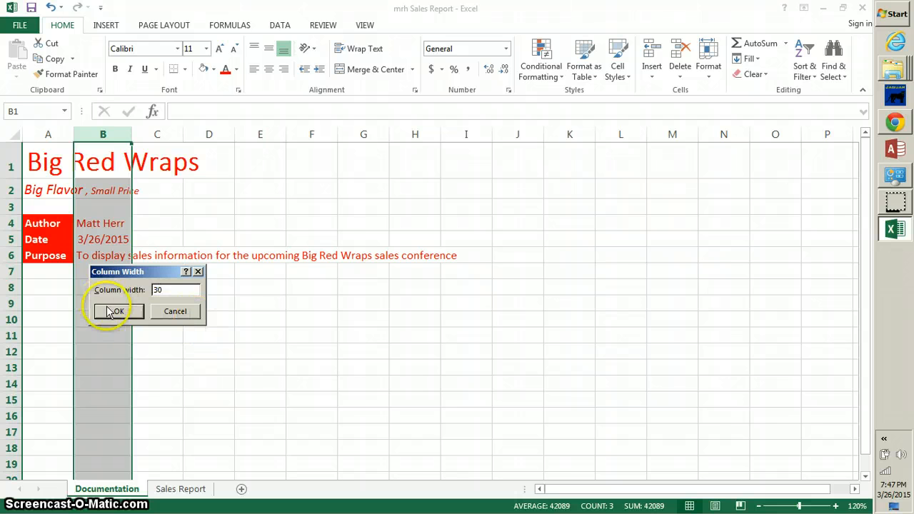
pyautogui.click(116, 313)
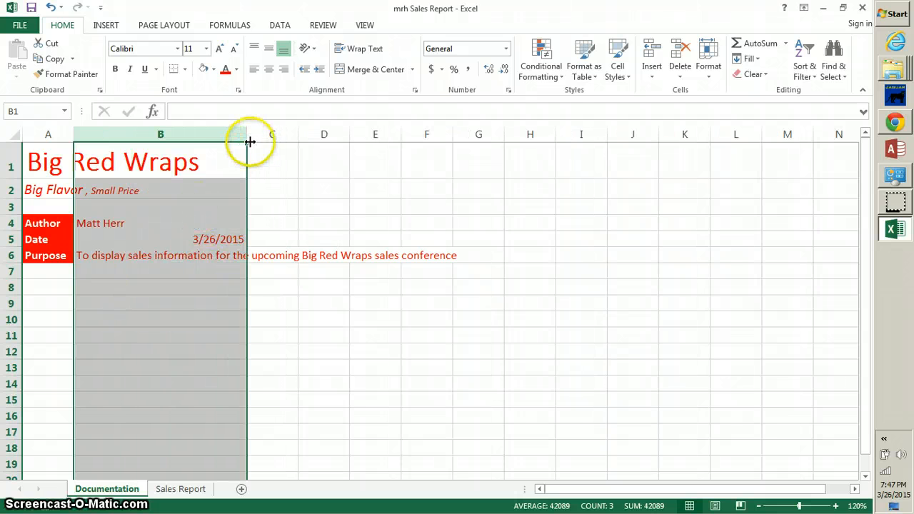
pyautogui.moveTo(247, 135)
pyautogui.mouseDown()
pyautogui.moveTo(194, 142)
pyautogui.moveTo(246, 142)
pyautogui.mouseUp()
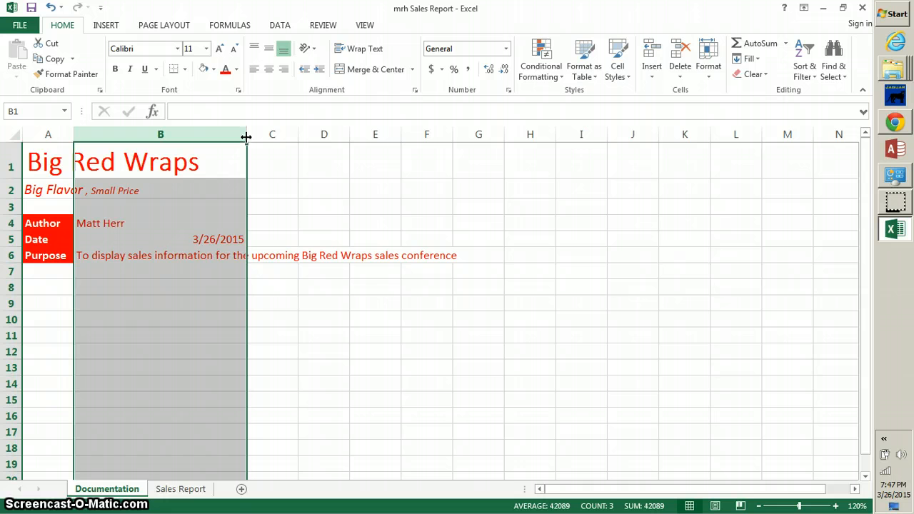
pyautogui.moveTo(245, 137)
pyautogui.mouseDown()
pyautogui.moveTo(238, 139)
pyautogui.moveTo(245, 139)
pyautogui.mouseUp()
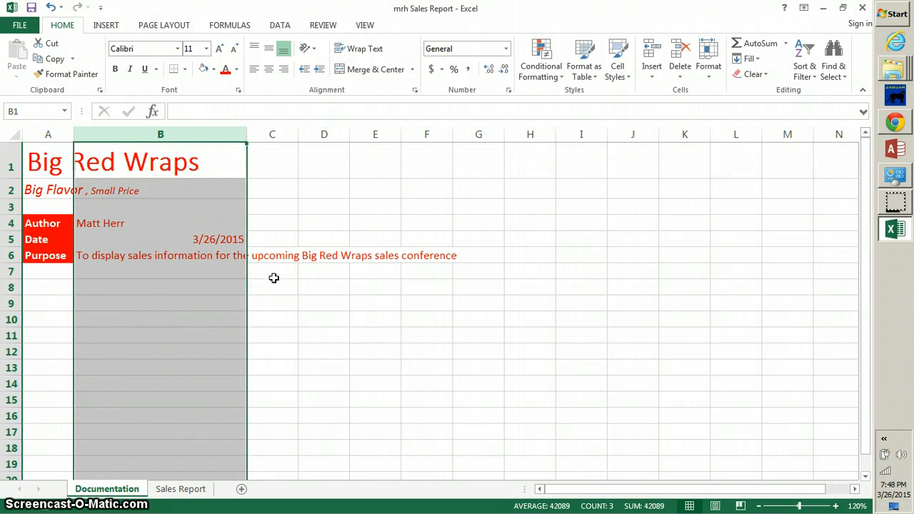
pyautogui.click(274, 278)
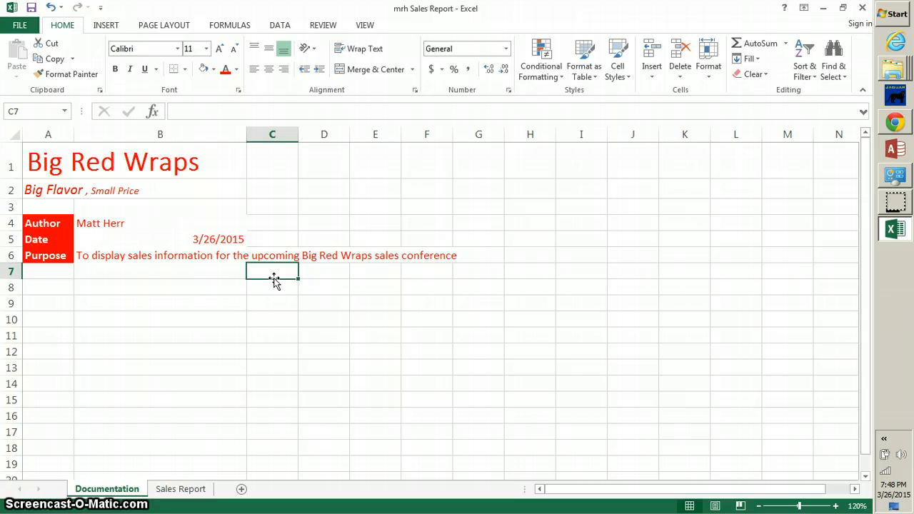
# Apply All Borders to the range A4:B6.
pyautogui.click(55, 223)
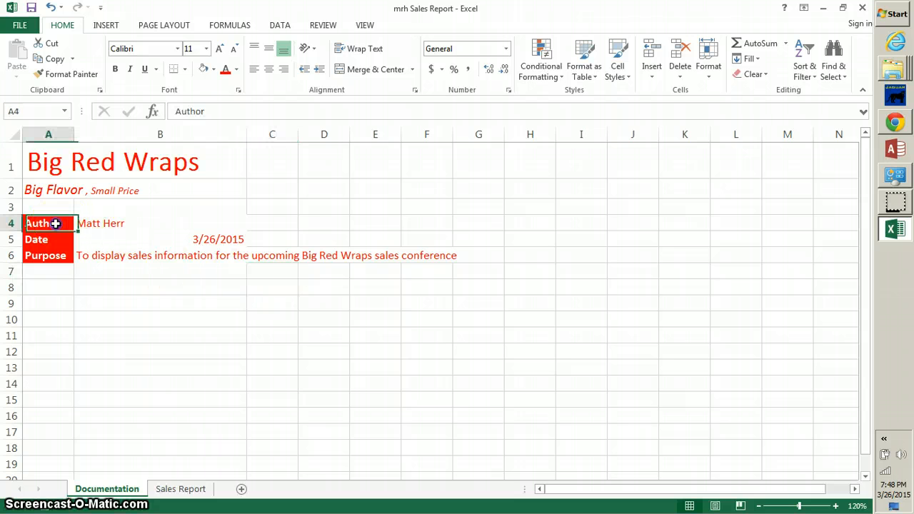
pyautogui.moveTo(55, 223); pyautogui.dragTo(133, 255)
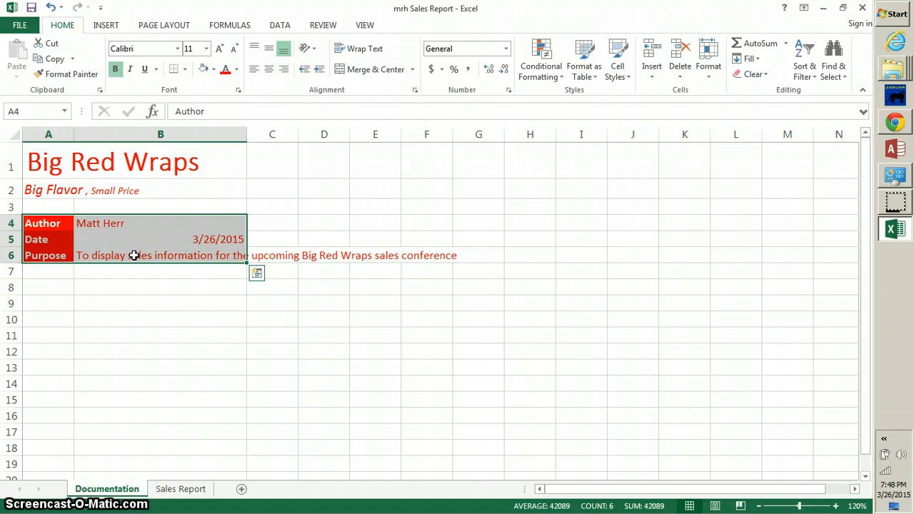
pyautogui.click(185, 74)
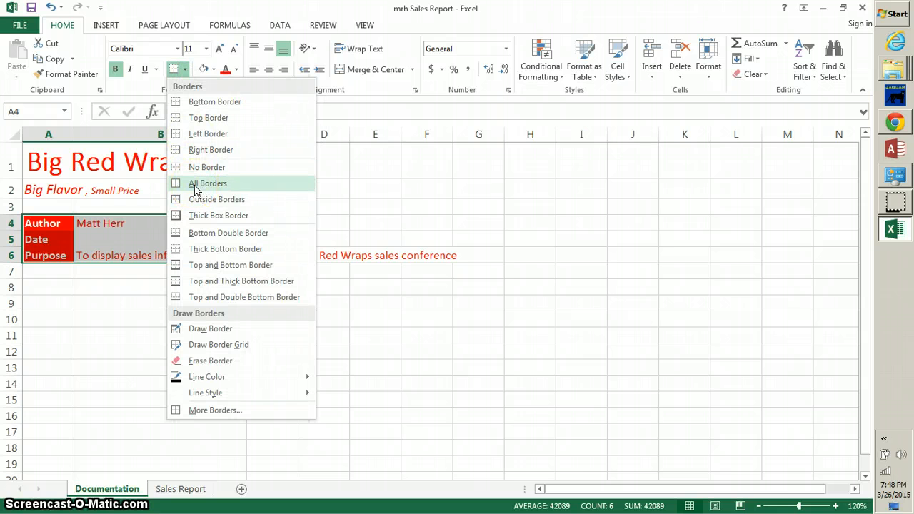
pyautogui.click(194, 185)
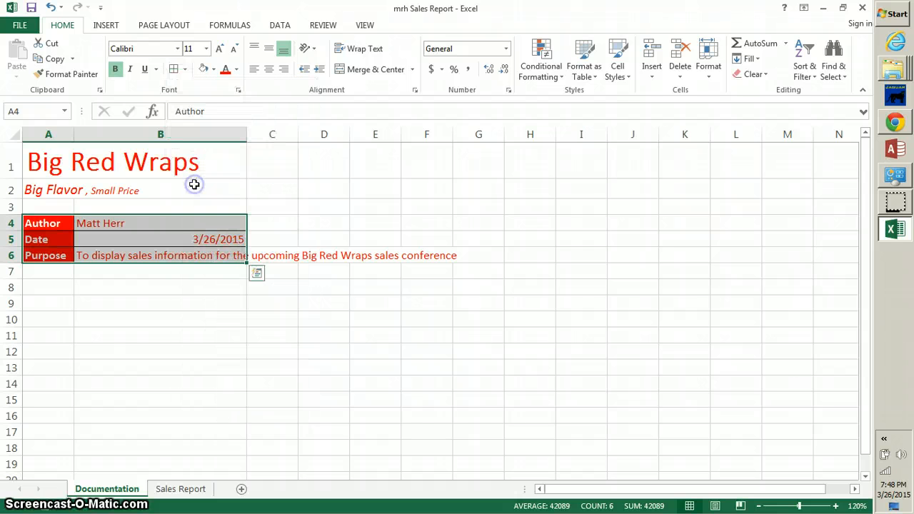
pyautogui.click(227, 316)
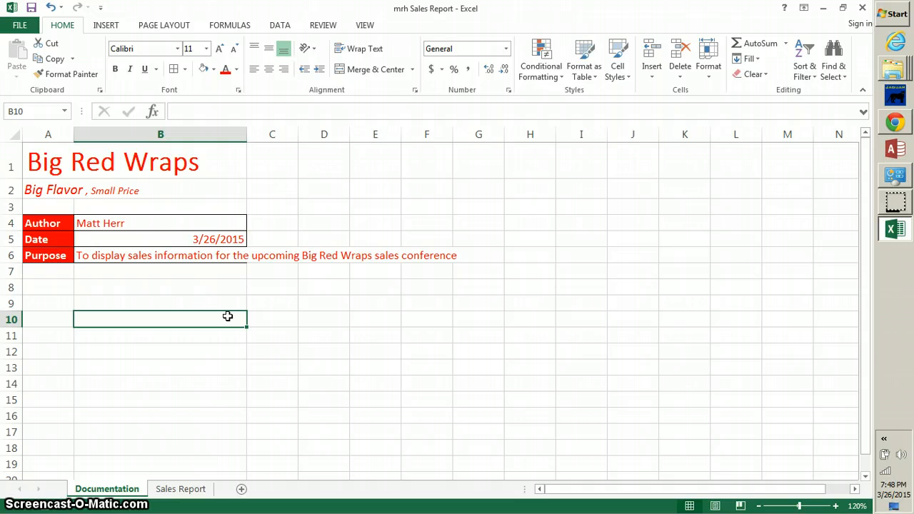
# Wrap the purpose text within cell B6.
pyautogui.click(159, 255)
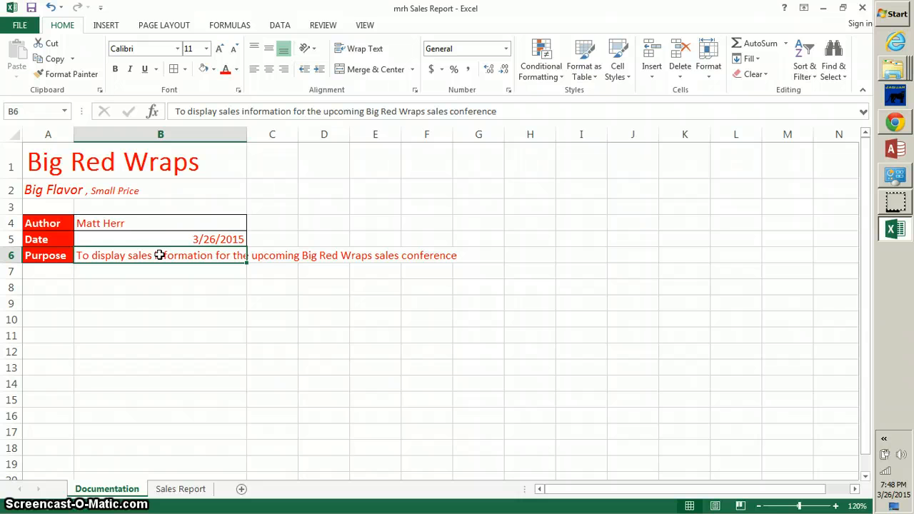
pyautogui.click(133, 256)
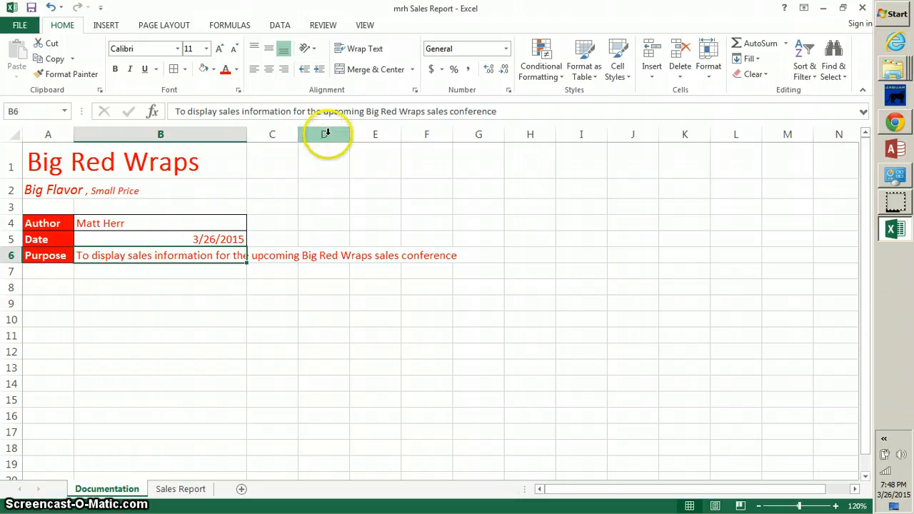
pyautogui.click(376, 54)
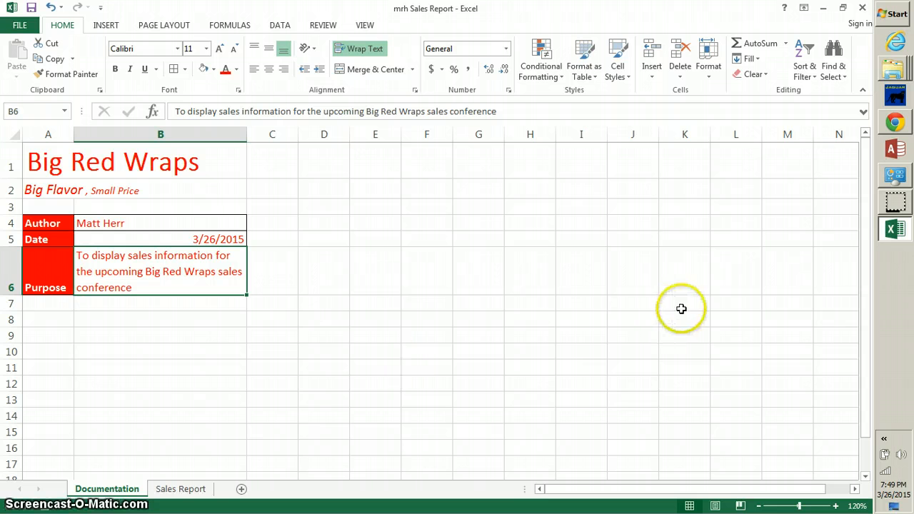
pyautogui.moveTo(892, 206)
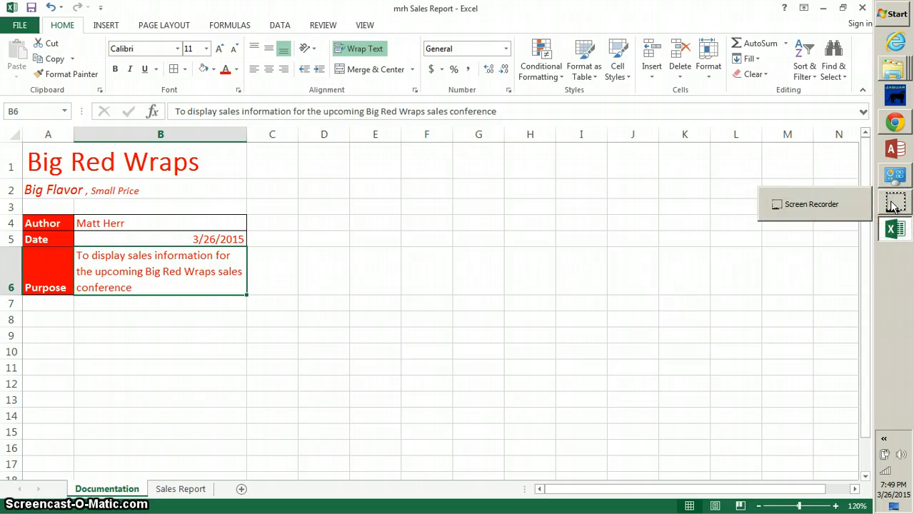
pyautogui.click(581, 383)
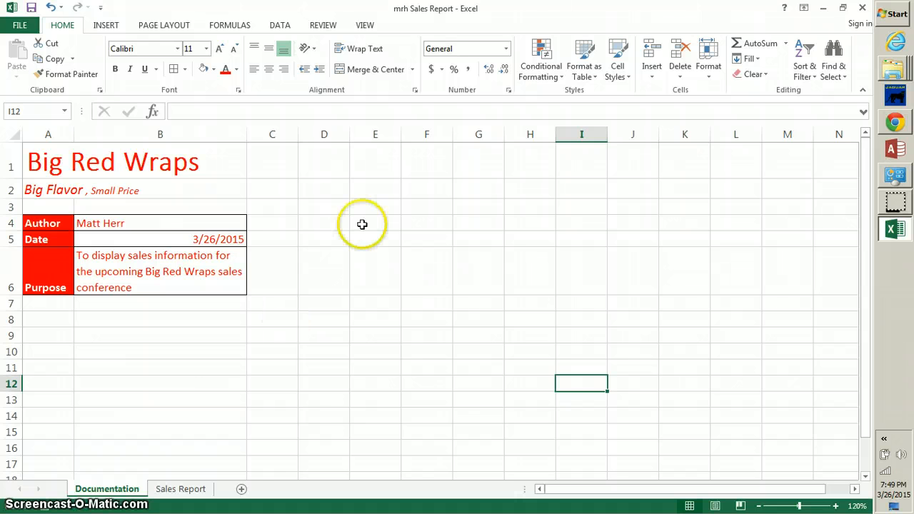
# Set the Documentation sheet's background to the Background image from the Tutorial folder under Student Data Files, Excel T1-4, Excel2.
pyautogui.click(178, 28)
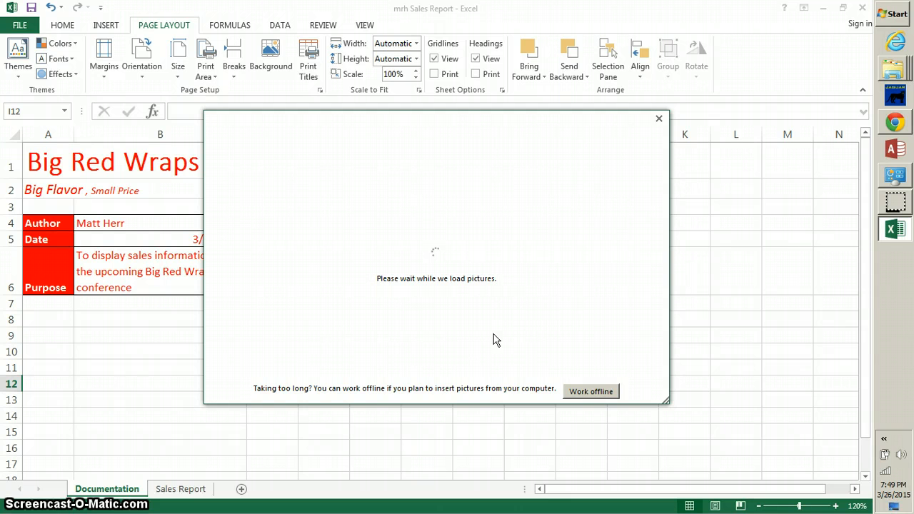
pyautogui.click(536, 352)
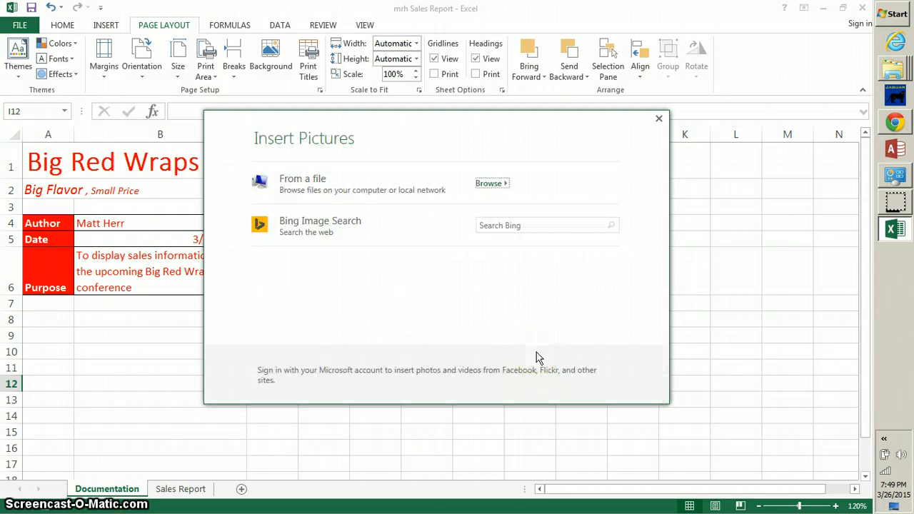
pyautogui.click(404, 276)
pyautogui.click(490, 184)
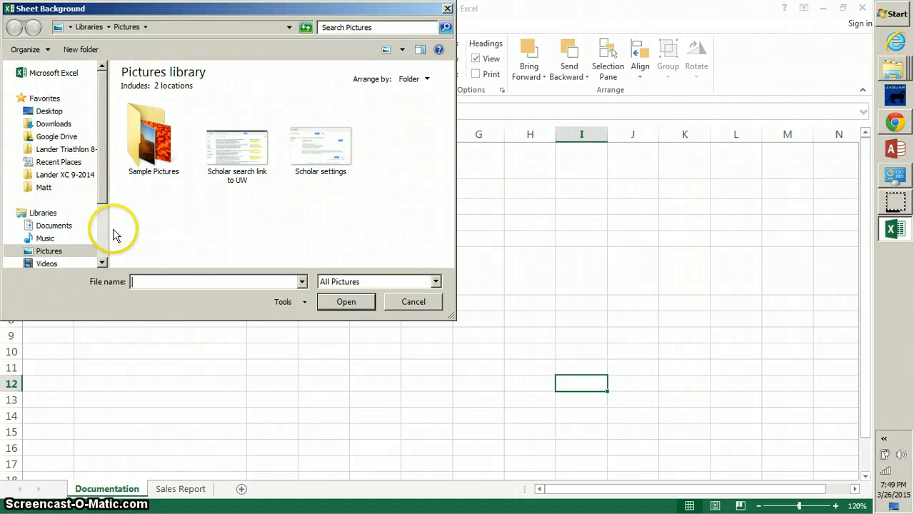
pyautogui.click(42, 189)
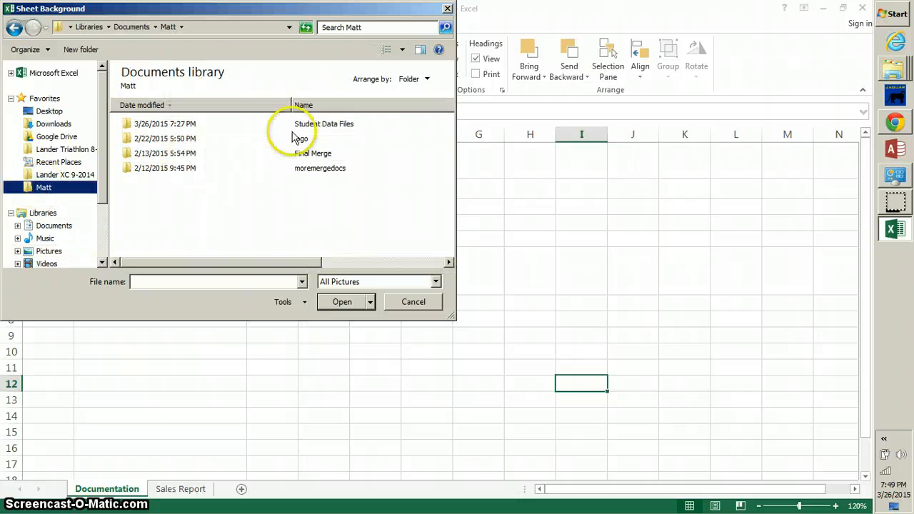
pyautogui.doubleClick(326, 125)
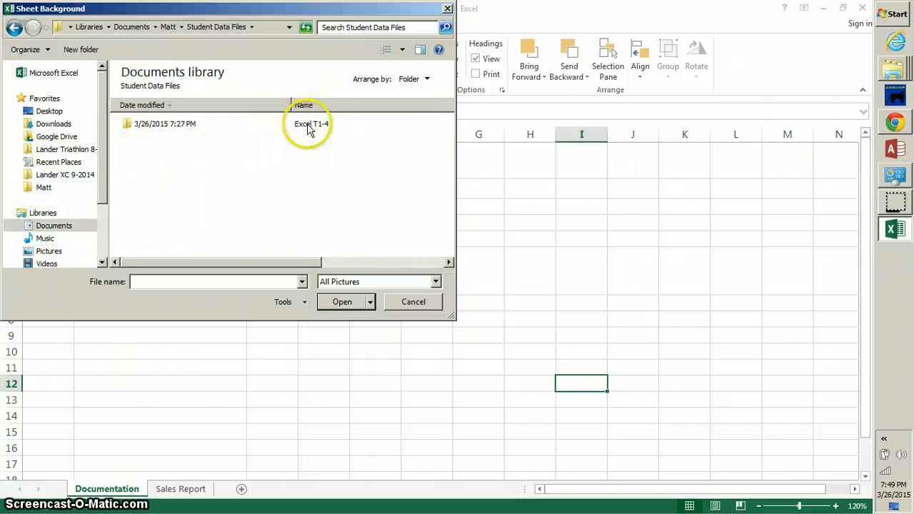
pyautogui.click(309, 125)
pyautogui.doubleClick(308, 126)
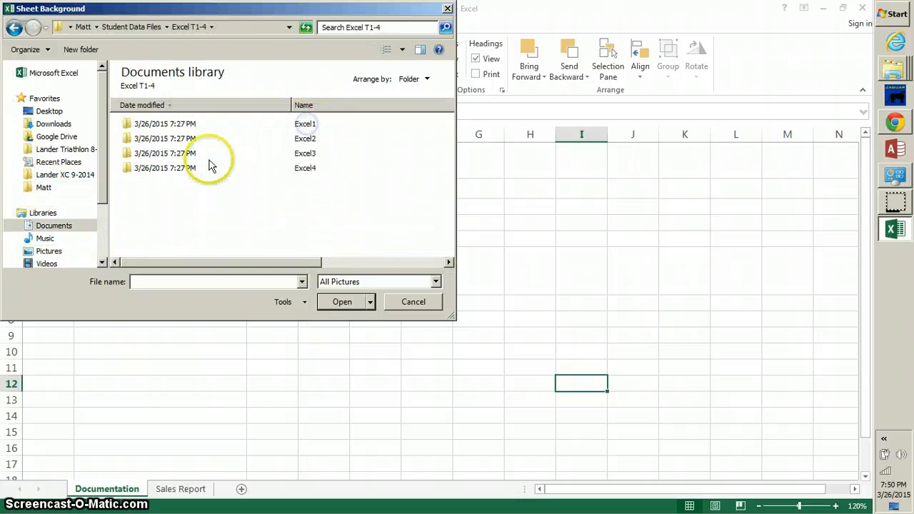
pyautogui.doubleClick(300, 140)
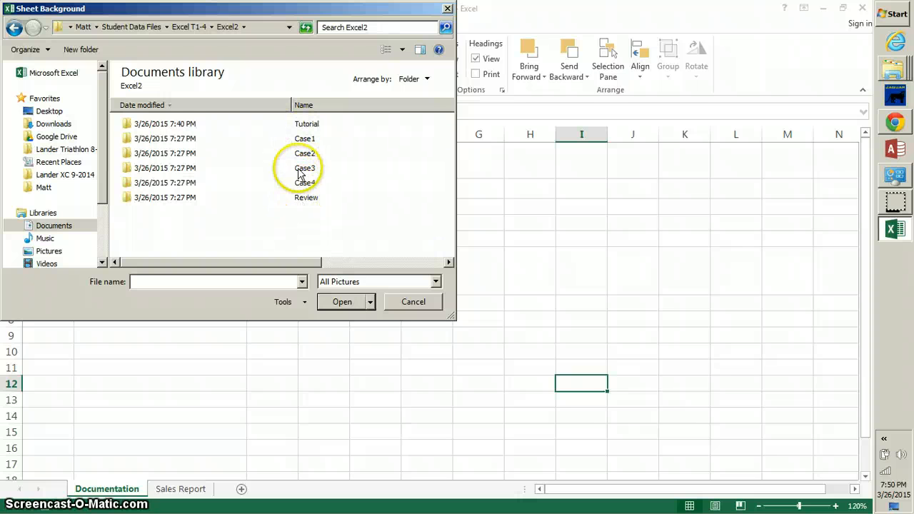
pyautogui.doubleClick(302, 124)
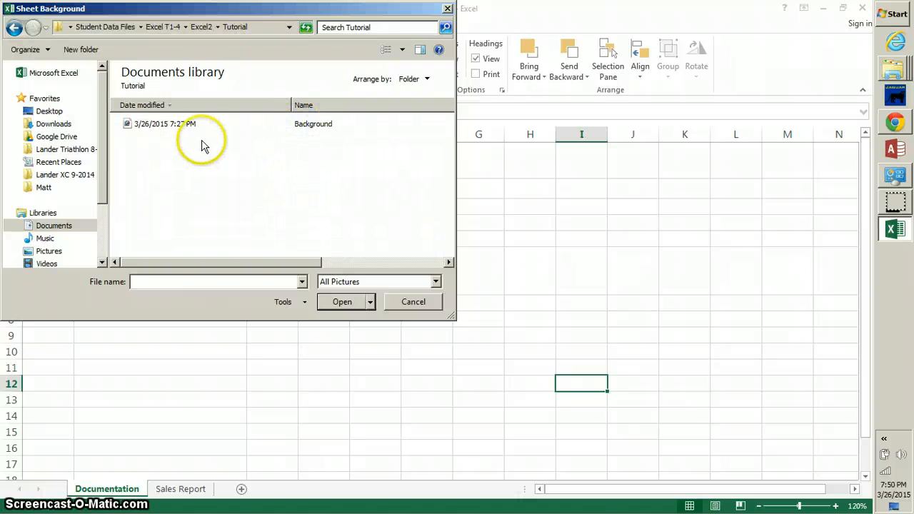
pyautogui.doubleClick(315, 125)
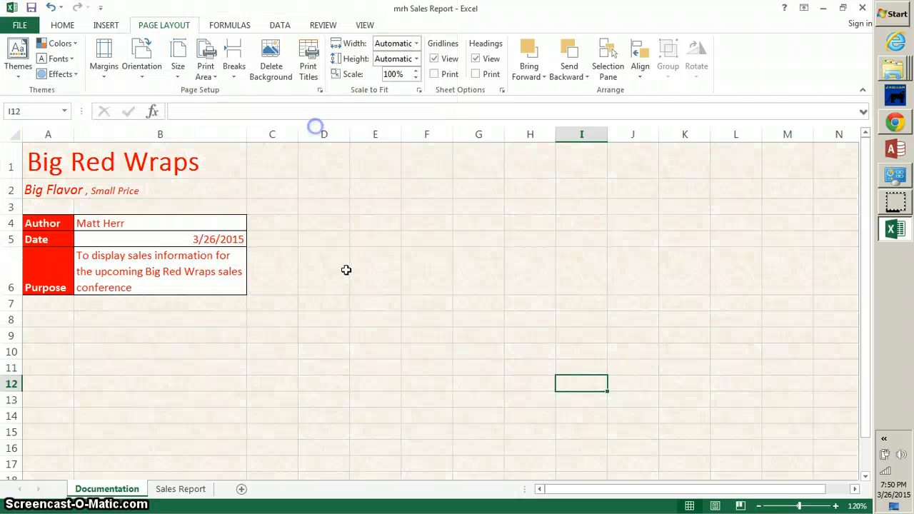